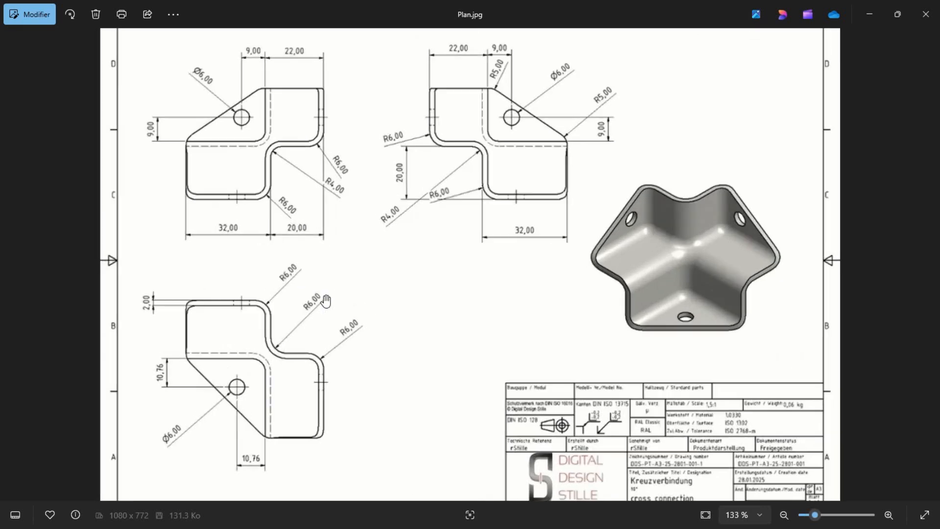
Start a box on the horizontal XY plane from the origin with a 52 x 52 mm base, following the Plan.jpg drawing.
scroll(325, 300, "up", 6)
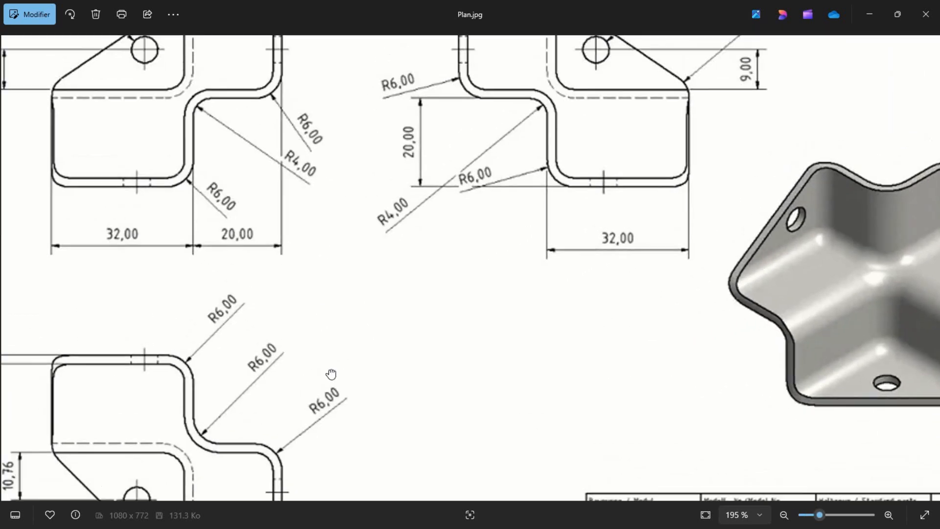
left_click_drag(331, 374, 371, 499)
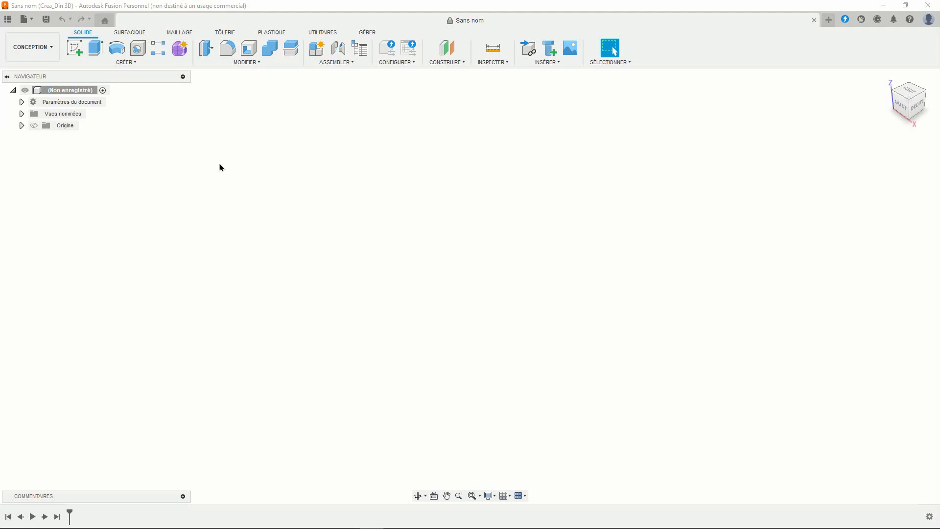
left_click(125, 62)
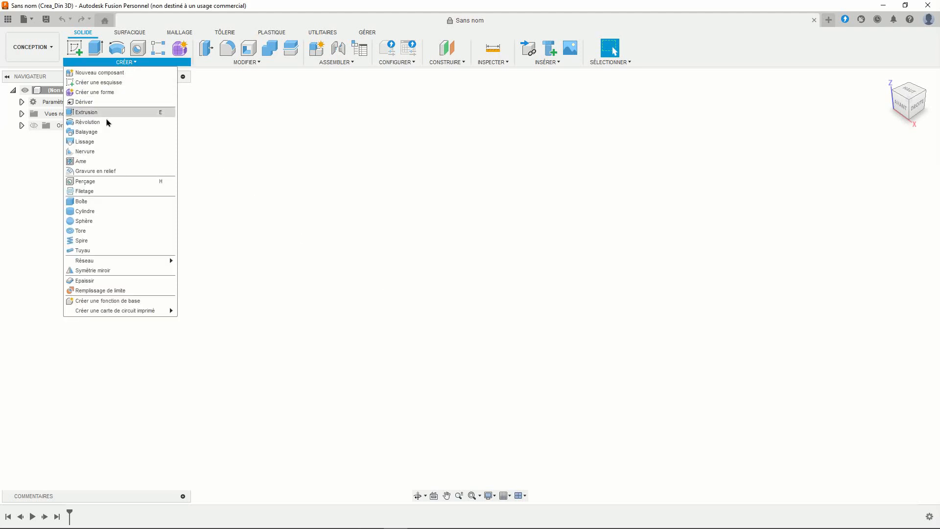
left_click(99, 202)
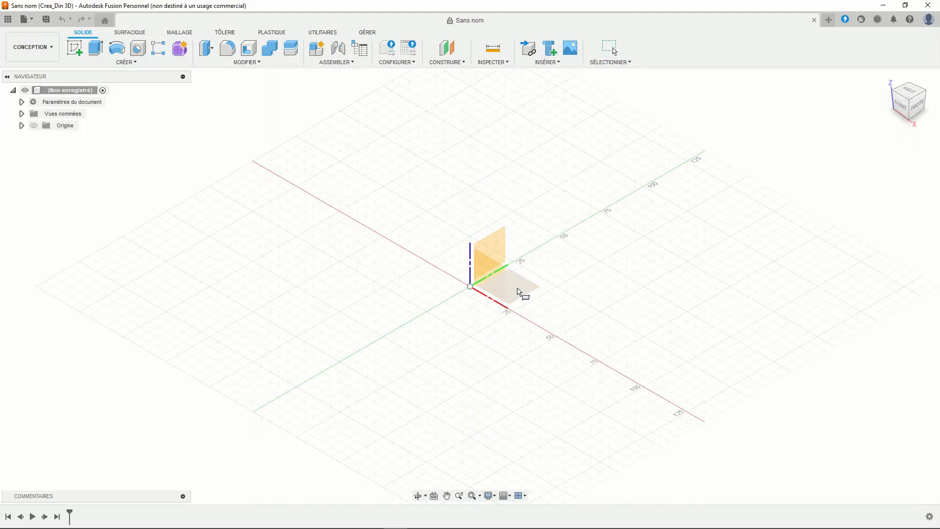
left_click(520, 293)
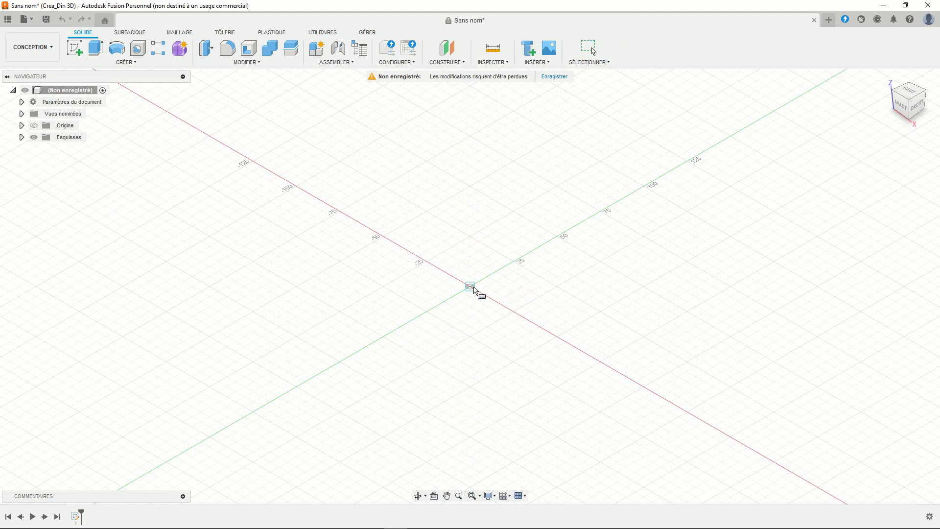
left_click(470, 287)
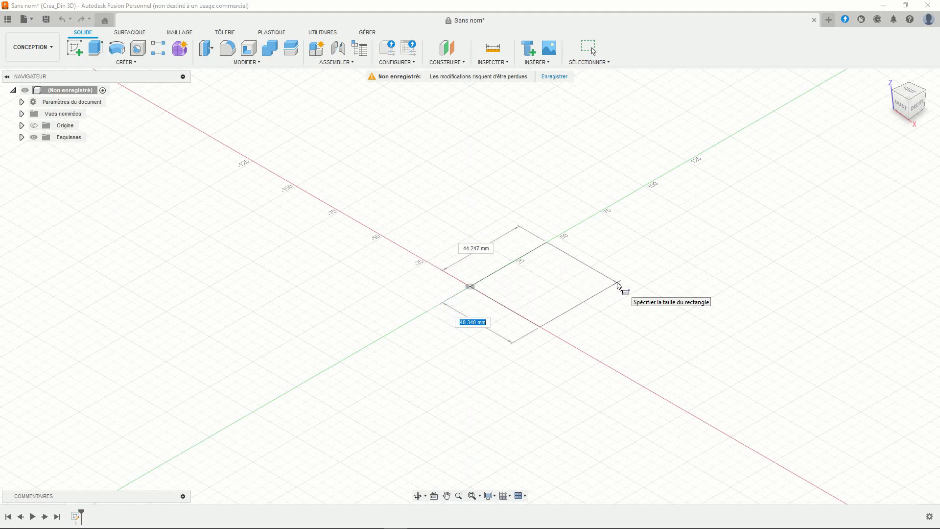
key("alt+Tab")
type("52")
key("Tab")
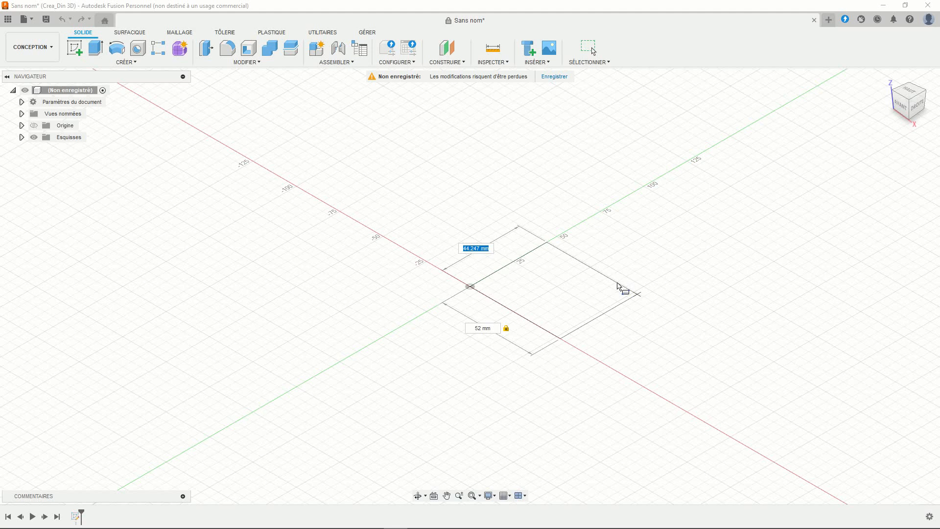
type("52")
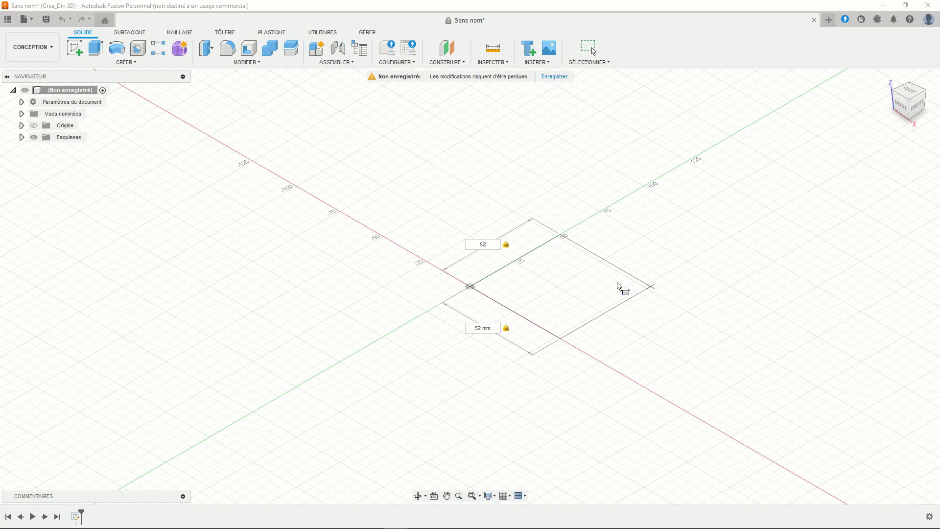
Check the height dimensions in Plan.jpg and create the box as a new body with a height of 42 mm.
key("alt+Tab")
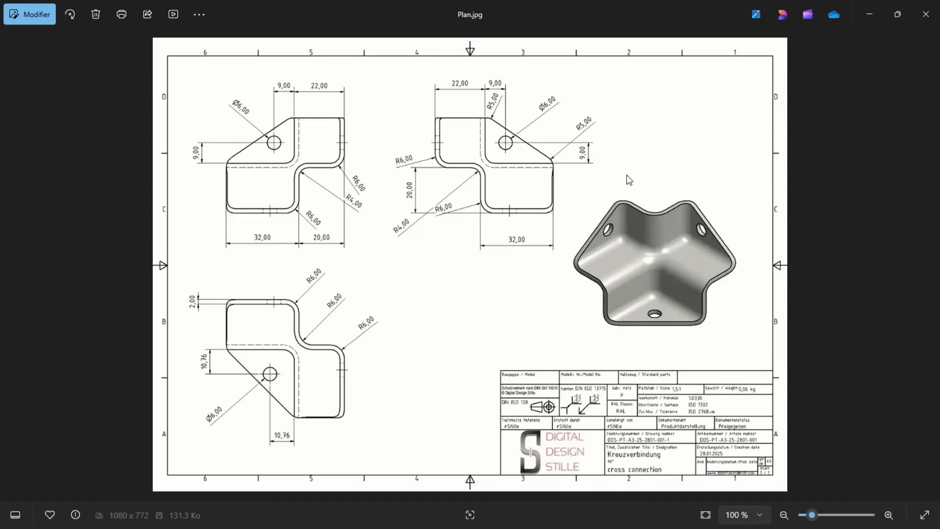
scroll(467, 221, "up", 5)
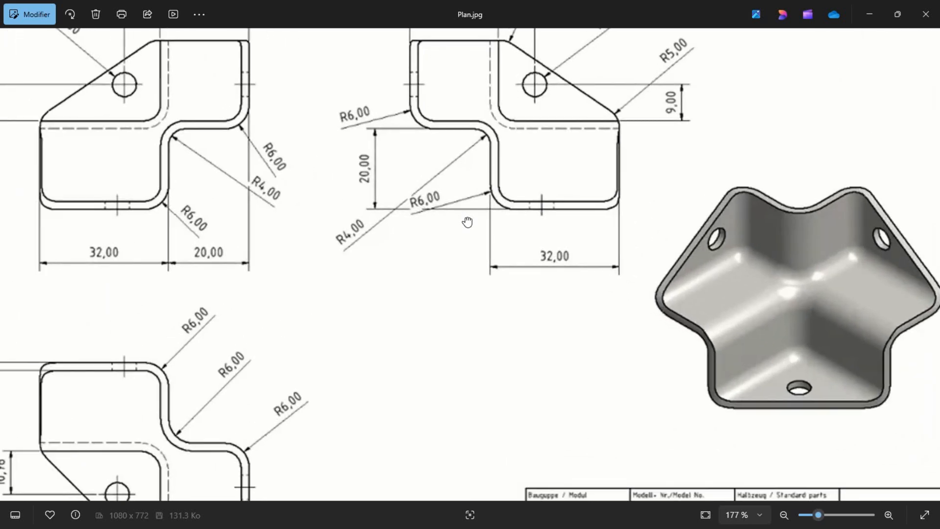
left_click_drag(466, 236, 466, 325)
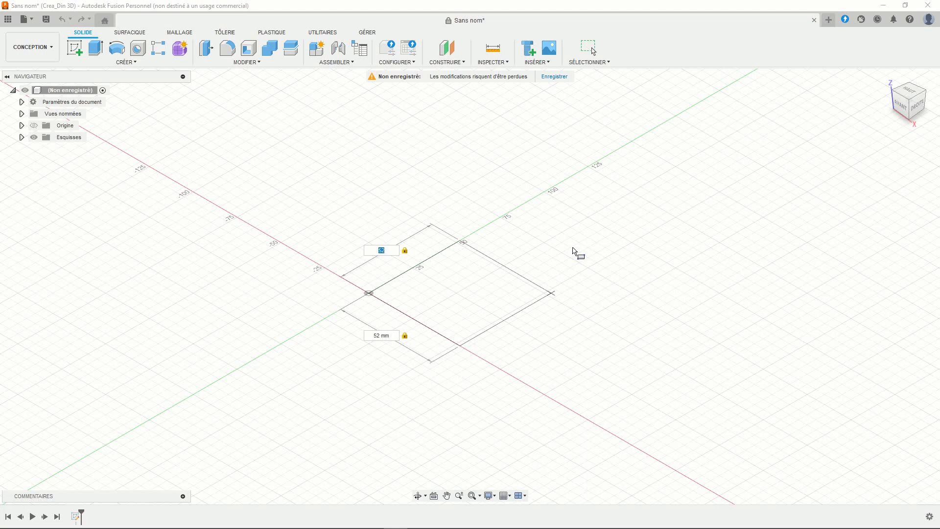
key("Return")
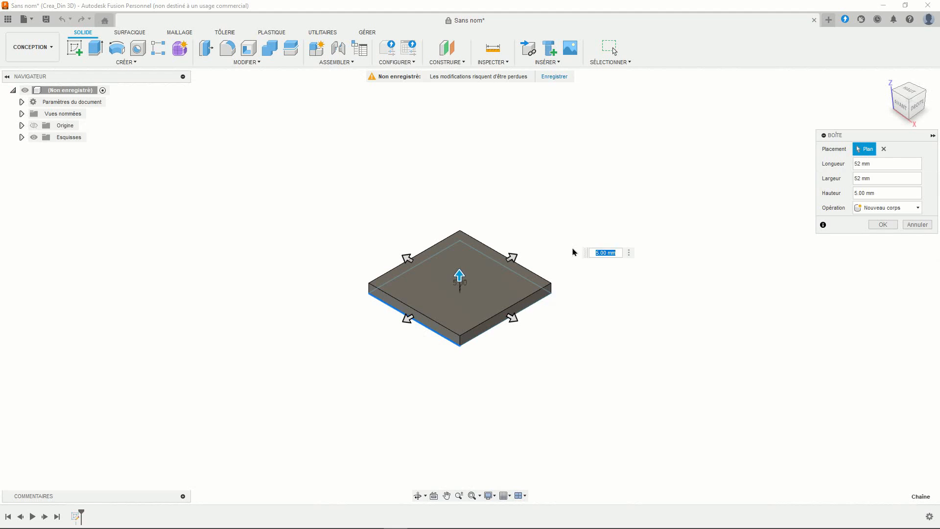
type("42")
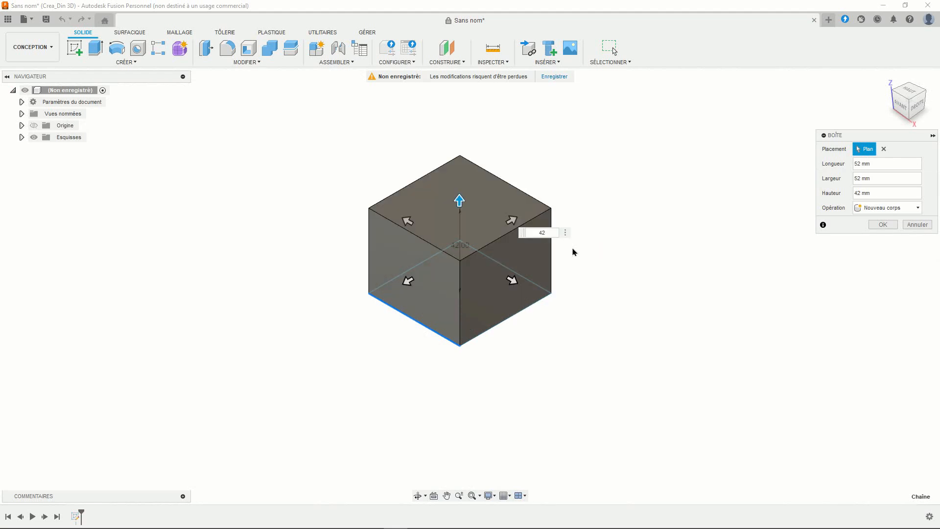
key("Return")
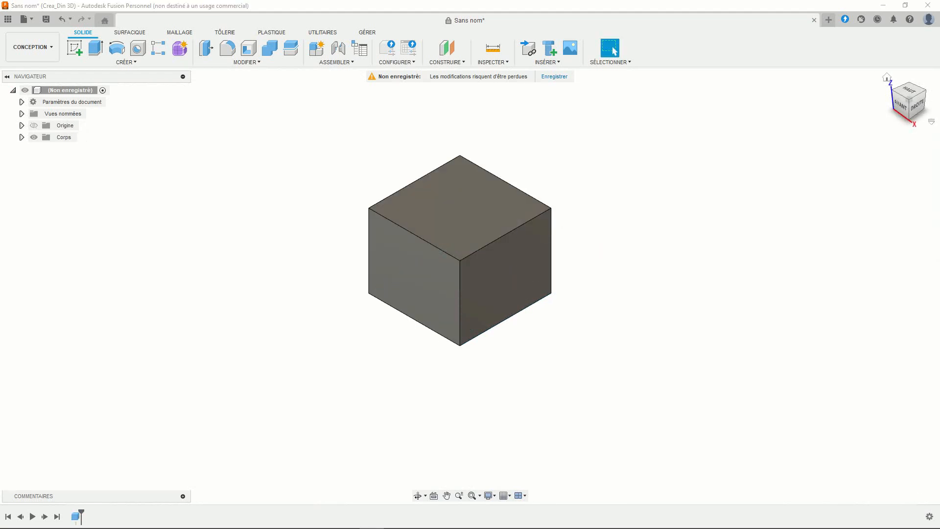
middle_click_drag(682, 325, 652, 355)
scroll(617, 329, "down", 1)
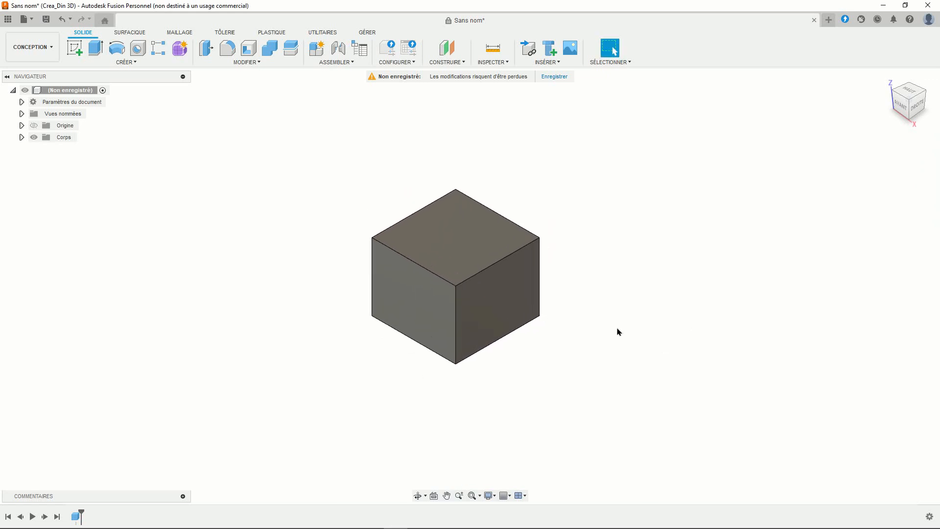
scroll(617, 328, "up", 5)
middle_click_drag(613, 321, 687, 351)
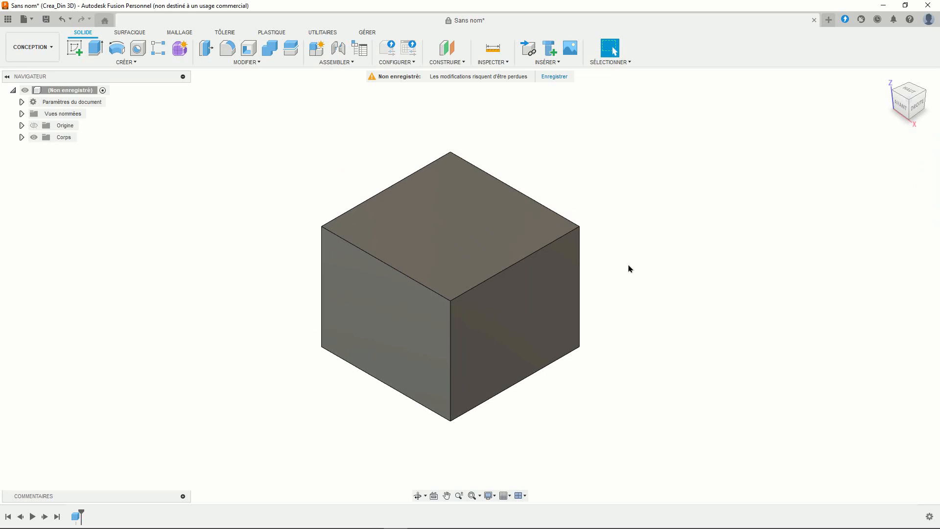
middle_click_drag(611, 309, 601, 290)
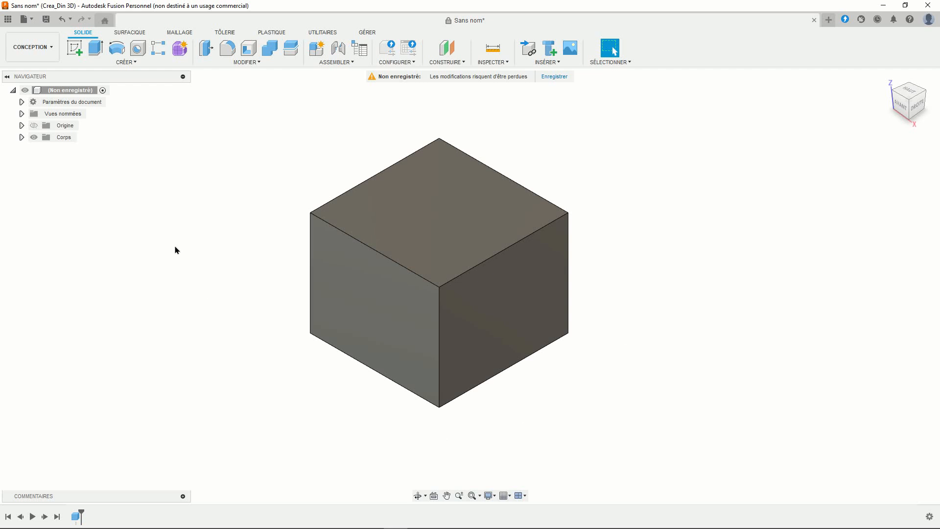
Sketch a 20 x 20 mm rectangle on the box's front face, starting from the corner at the origin.
left_click(75, 48)
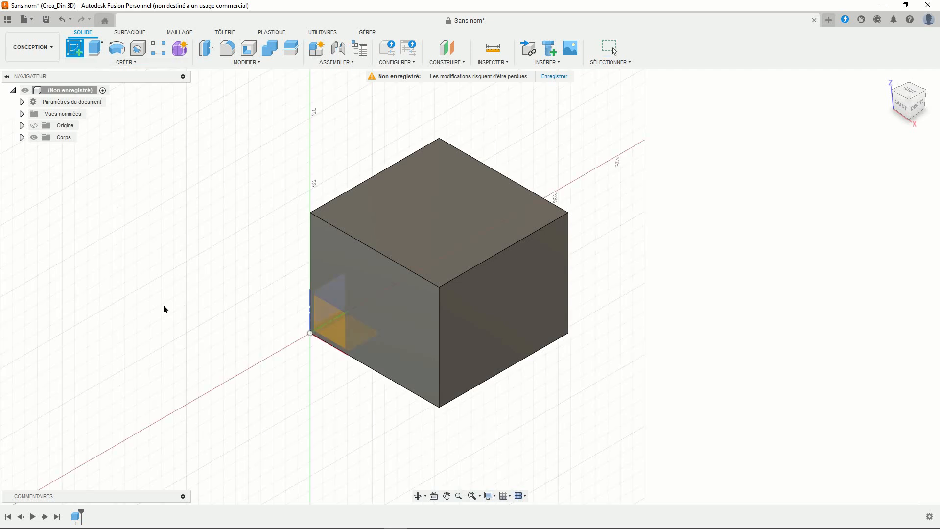
left_click(404, 319)
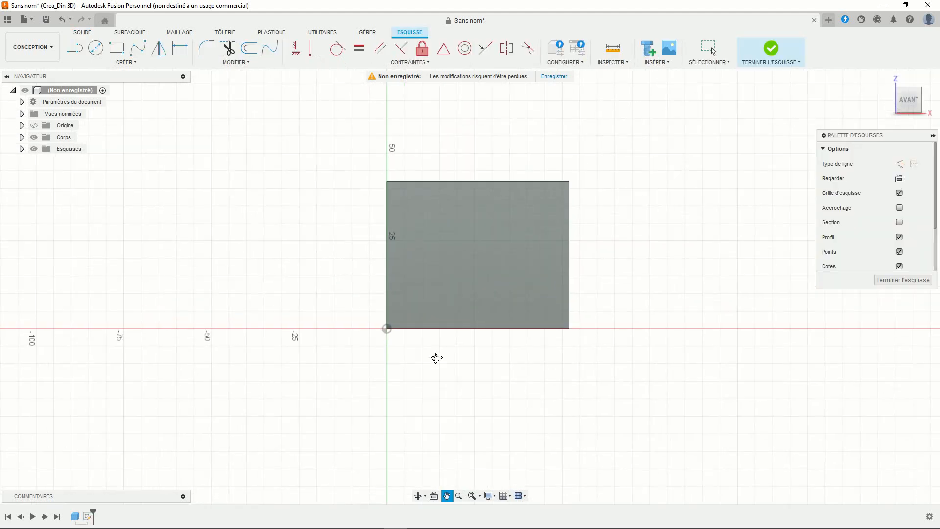
left_click(117, 47)
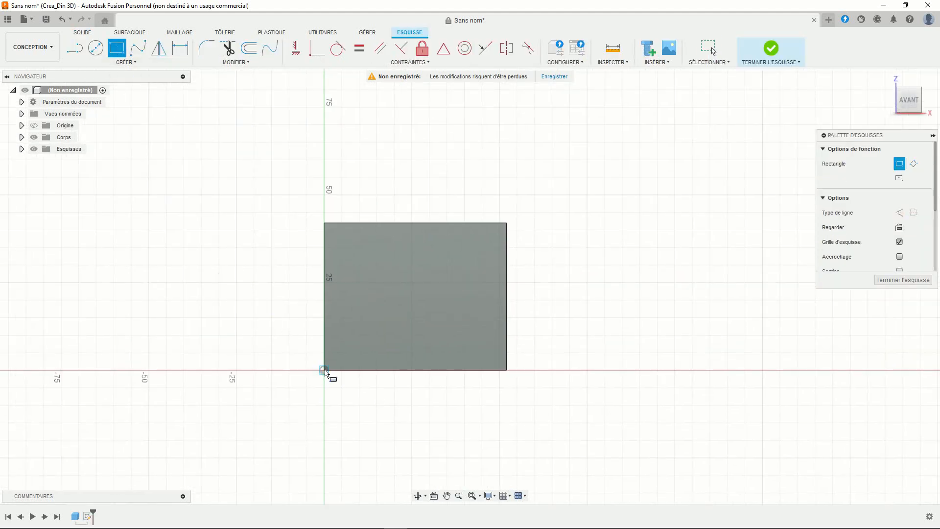
left_click(323, 370)
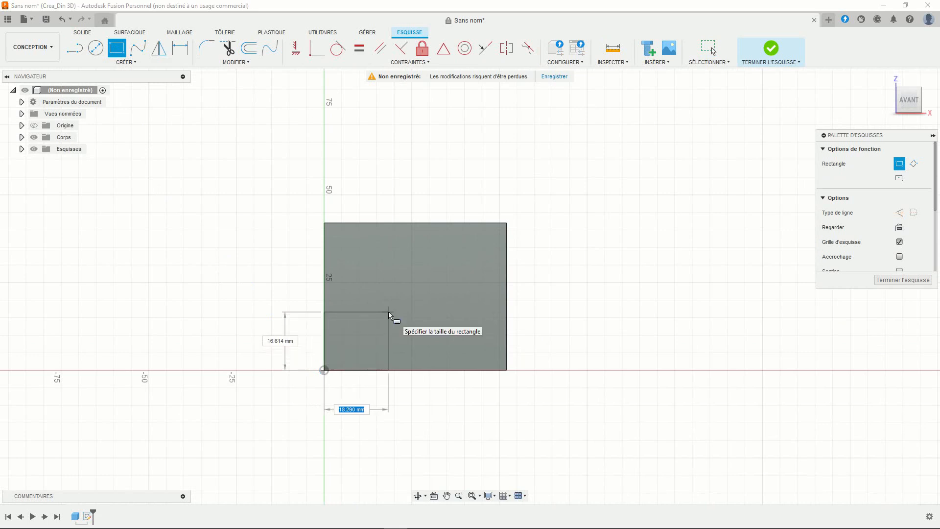
type("20")
key("Tab")
type("2")
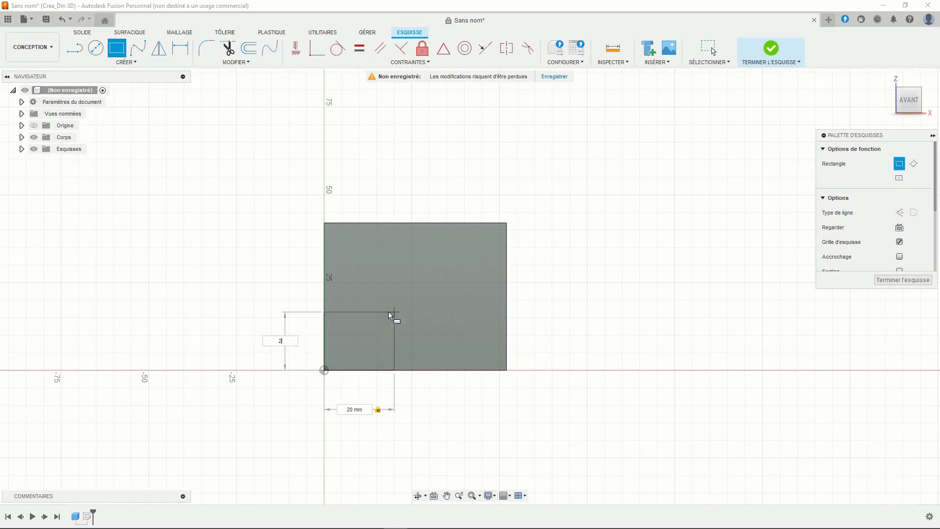
key("Tab")
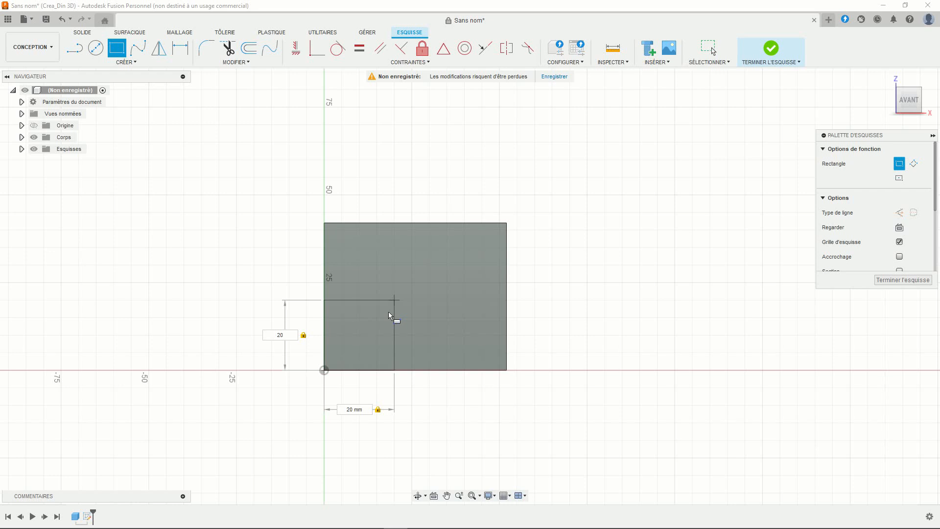
key("Return")
key("Escape")
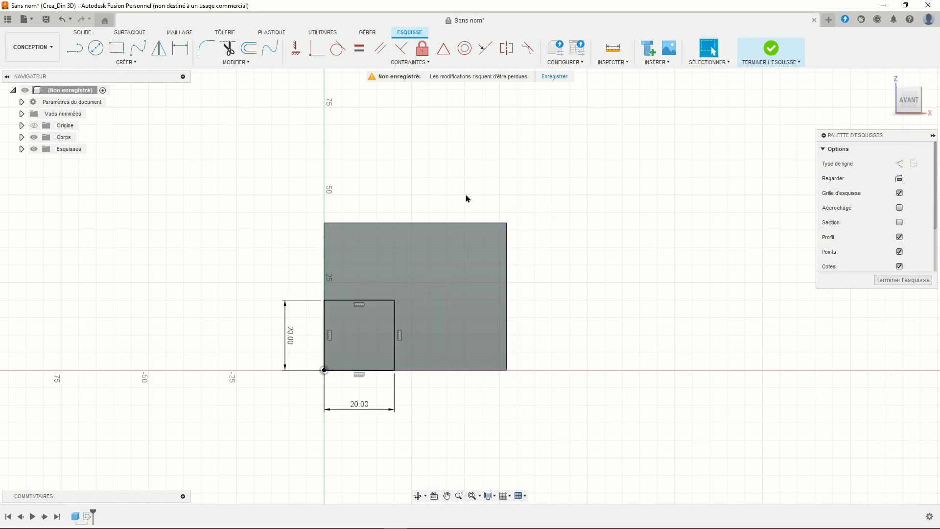
Round the rectangle's corner opposite the origin with a 4 mm sketch fillet and finish the sketch.
scroll(304, 152, "down", 2)
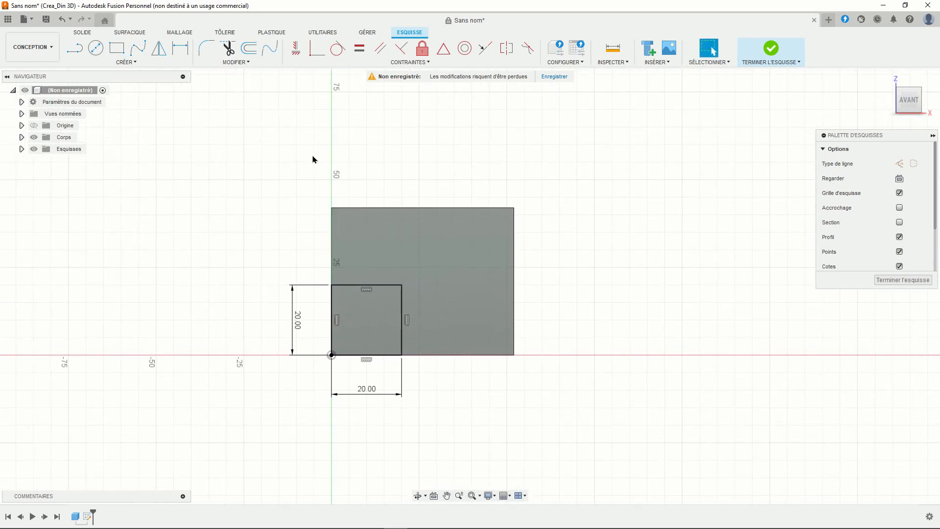
scroll(299, 166, "up", 3)
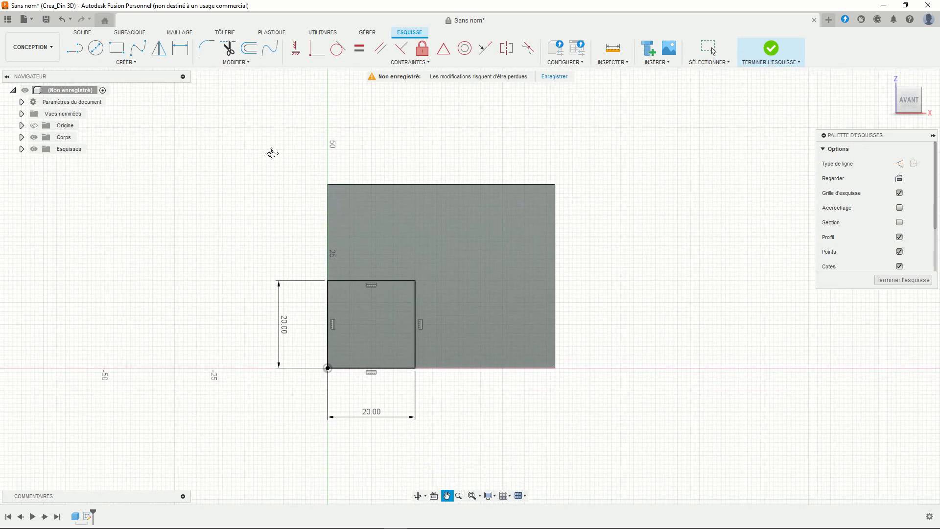
left_click(207, 48)
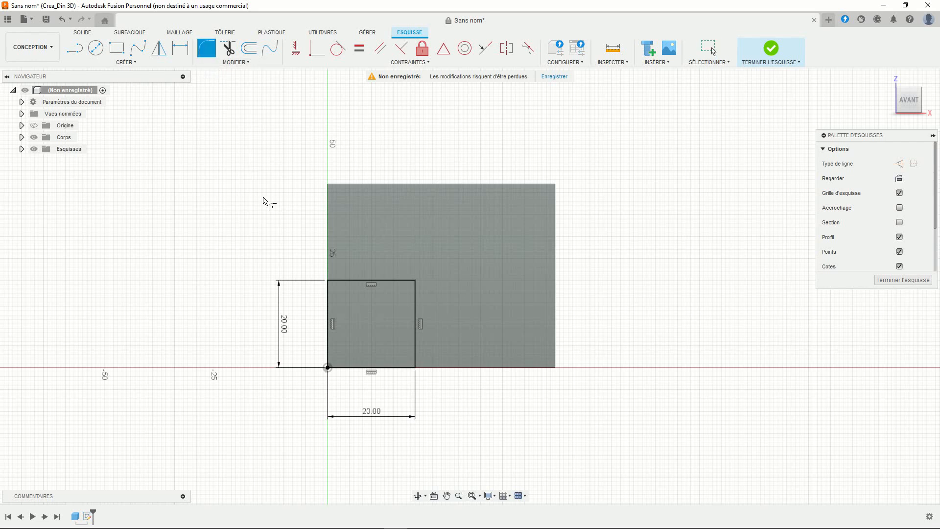
left_click(416, 281)
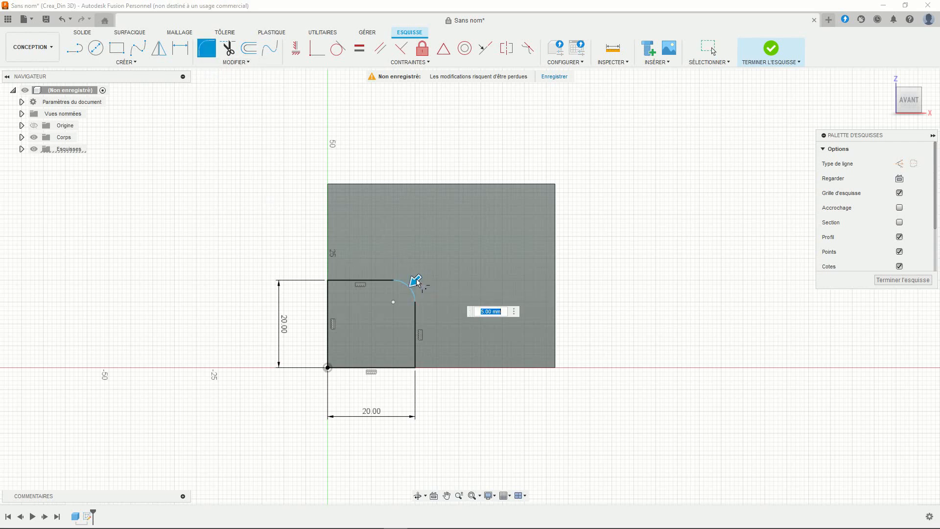
type("4")
key("Return")
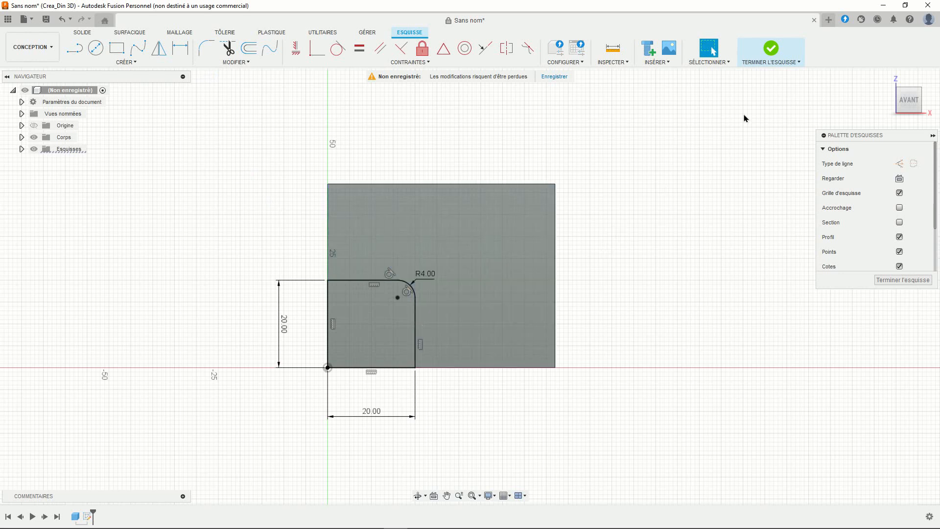
left_click(771, 49)
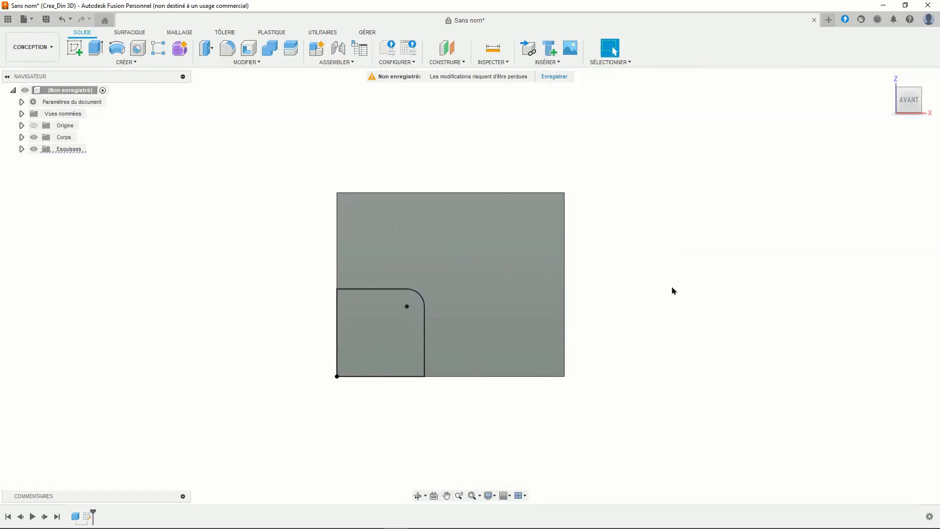
Extrude the rounded rectangle about 100.7 mm through the whole box as a cut.
mouse_move(672, 276)
middle_mouse_down("shift")
mouse_move(647, 309)
mouse_move(573, 231)
middle_mouse_up("shift")
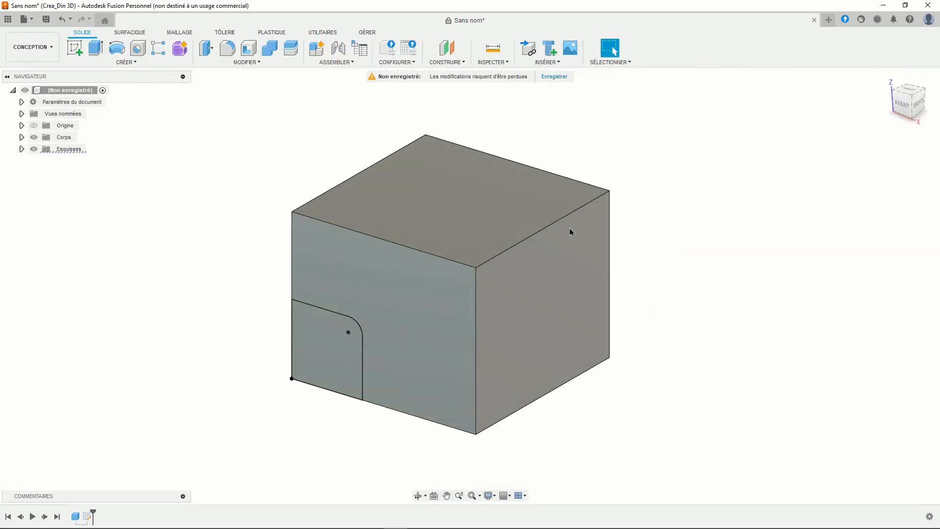
left_click(96, 47)
left_click(314, 345)
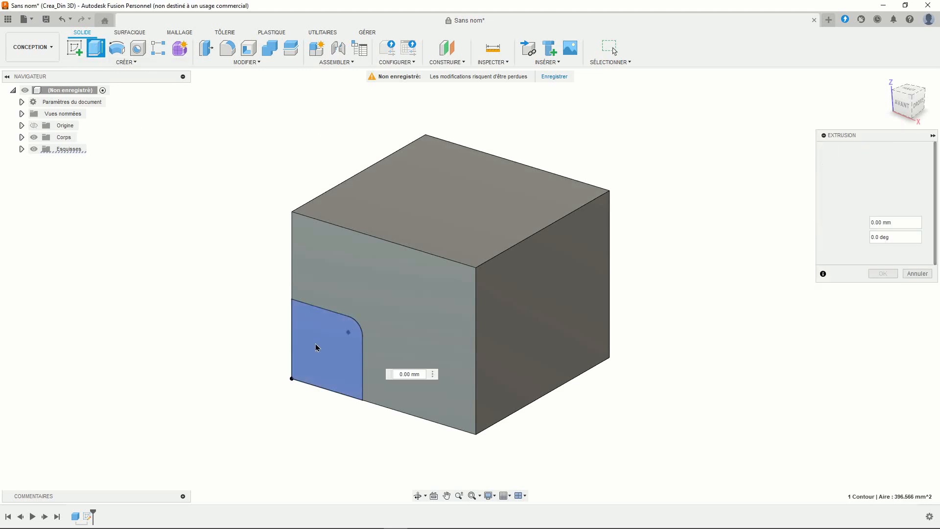
left_click_drag(324, 349, 607, 181)
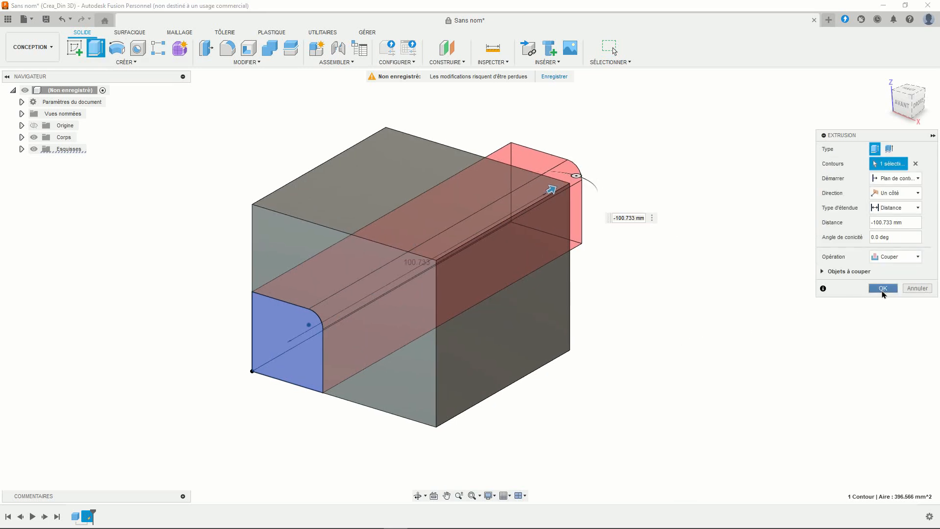
left_click(883, 287)
Sketch a 20 x 20 mm rectangle on the box's right side face, starting from its lower rear corner.
middle_click_drag(646, 284, 658, 313, "shift")
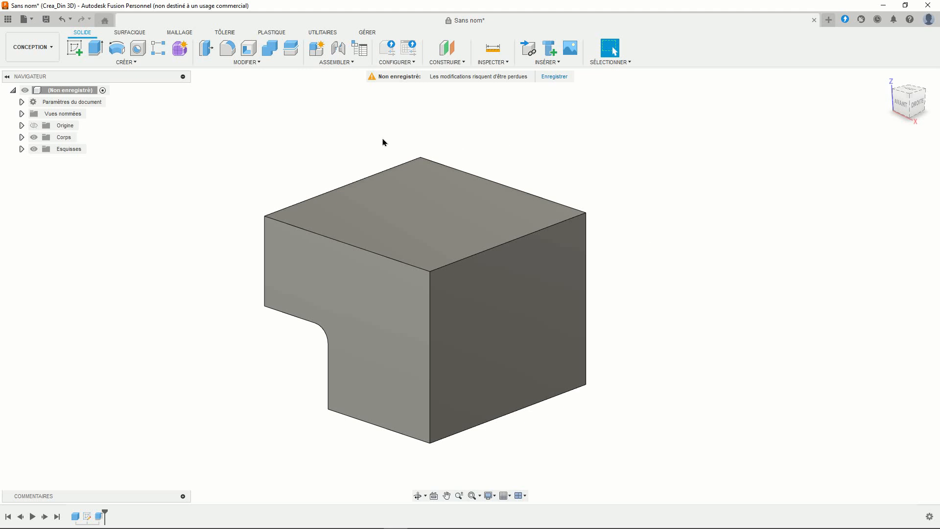
left_click(74, 47)
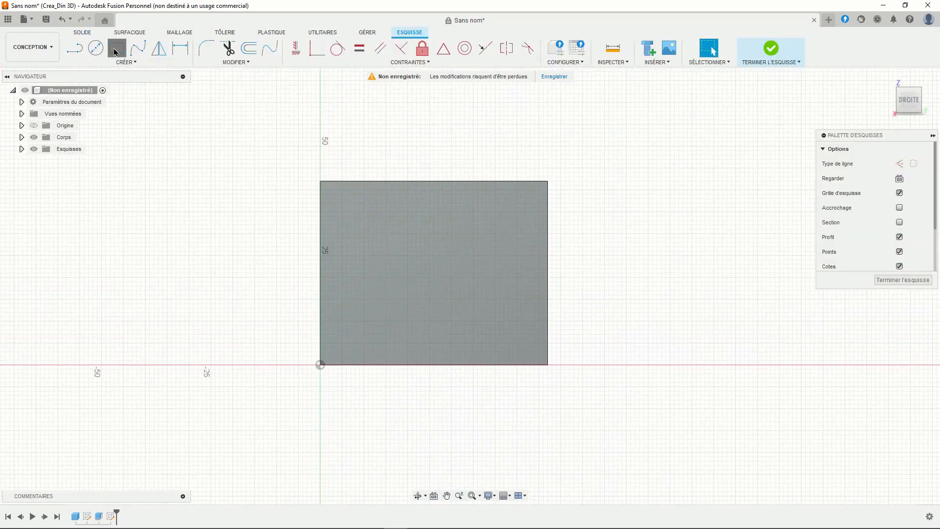
left_click(116, 49)
left_click(547, 364)
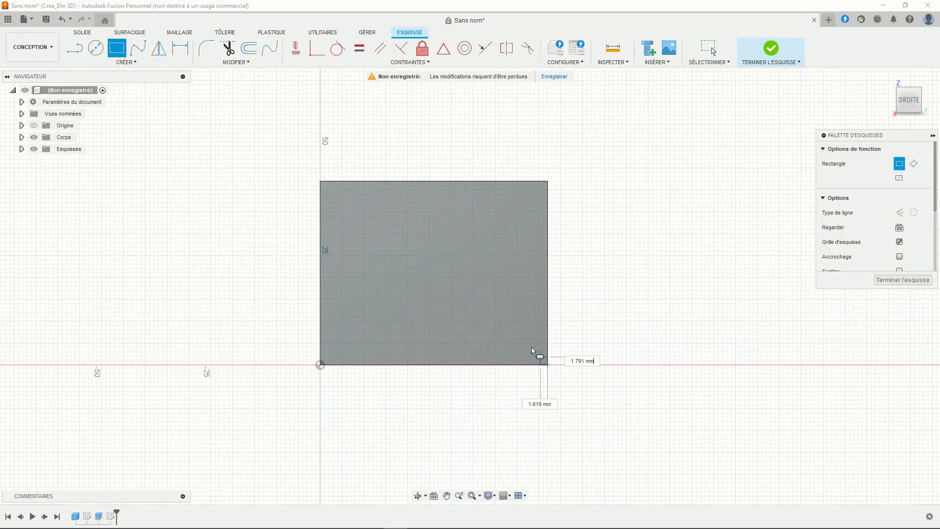
type("20")
key("Tab")
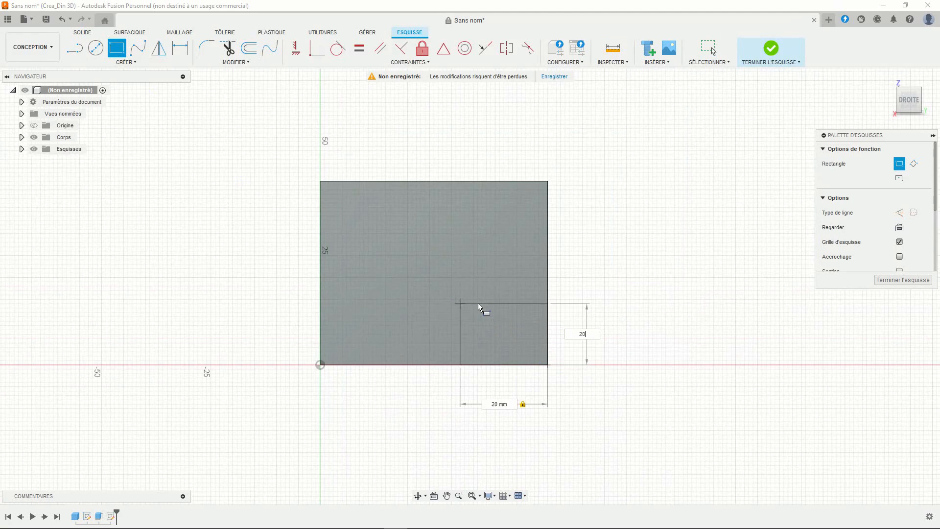
type("20")
key("Return")
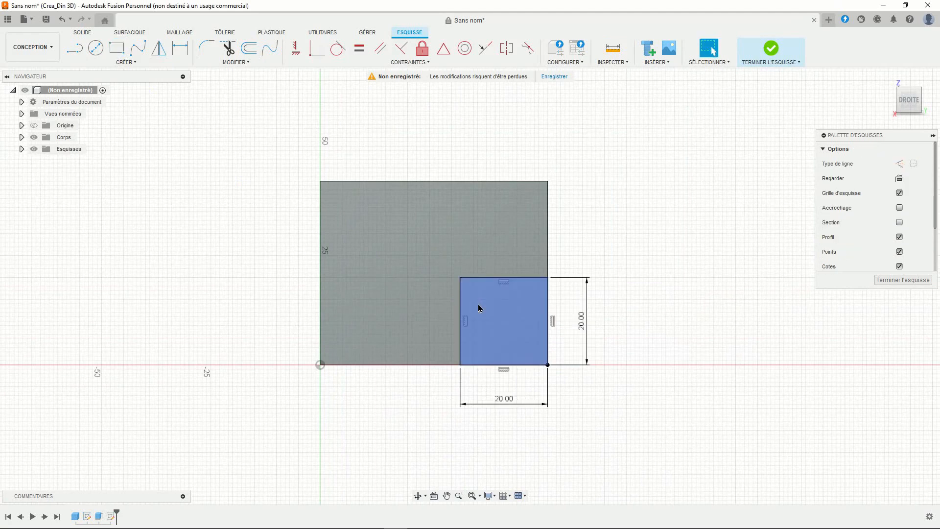
Round the side-face rectangle's upper inner corner with a 4 mm sketch fillet and finish the sketch.
left_click(208, 59)
left_click(462, 281)
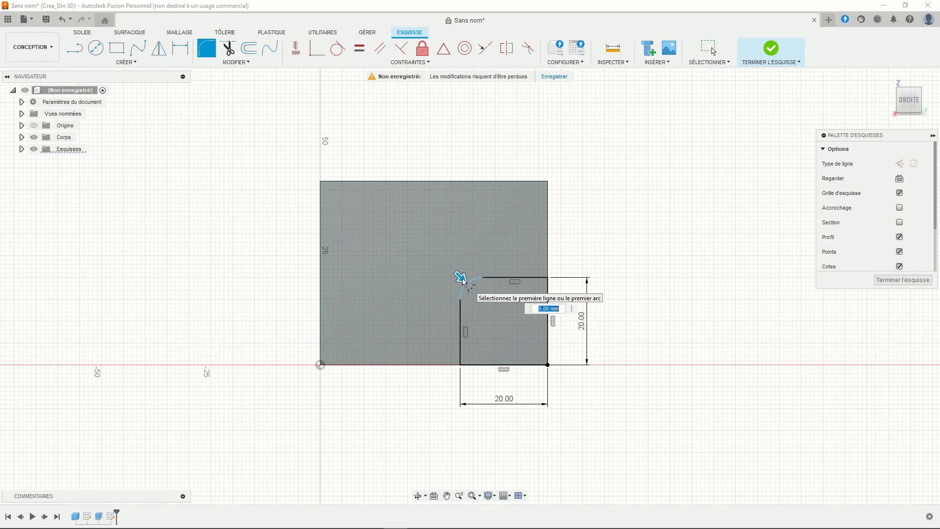
type("4")
key("Return")
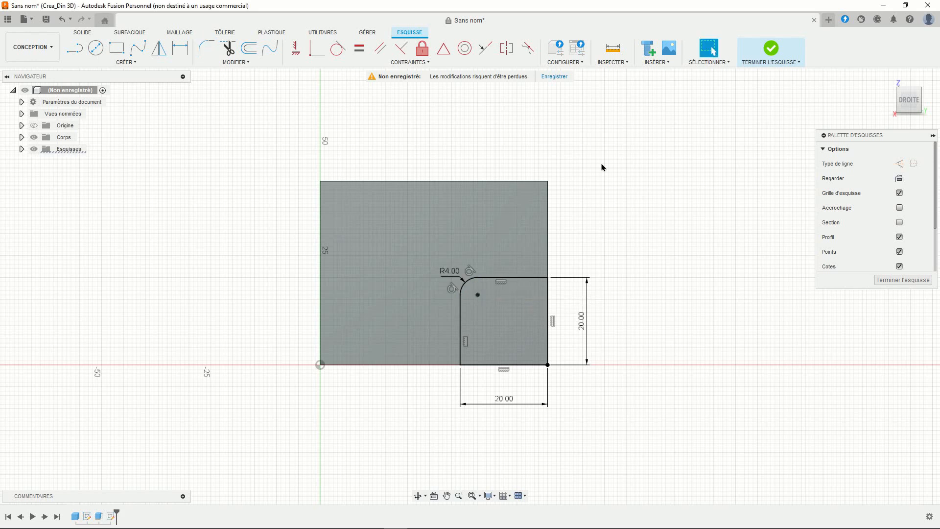
left_click(770, 48)
Extrude the rounded side-face profile about 86.4 mm through the whole body as a cut.
middle_click_drag(710, 223, 725, 200)
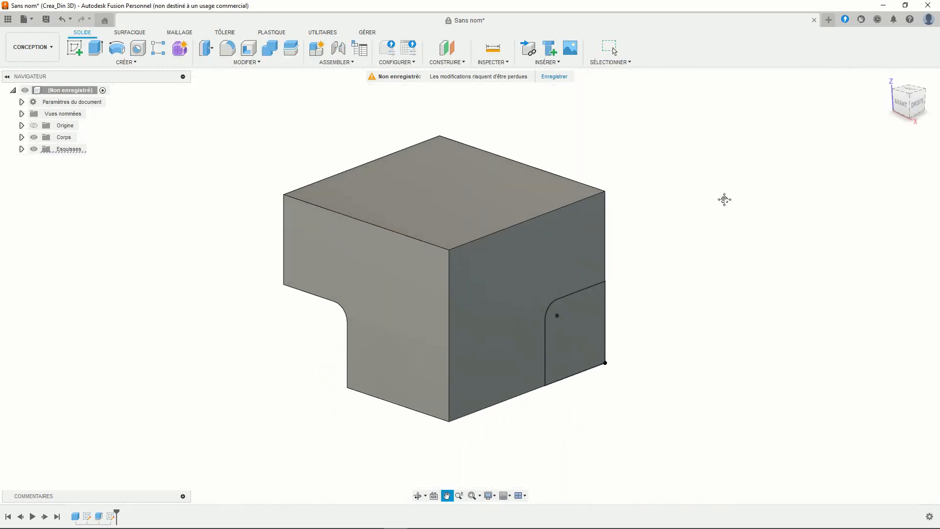
left_click(96, 48)
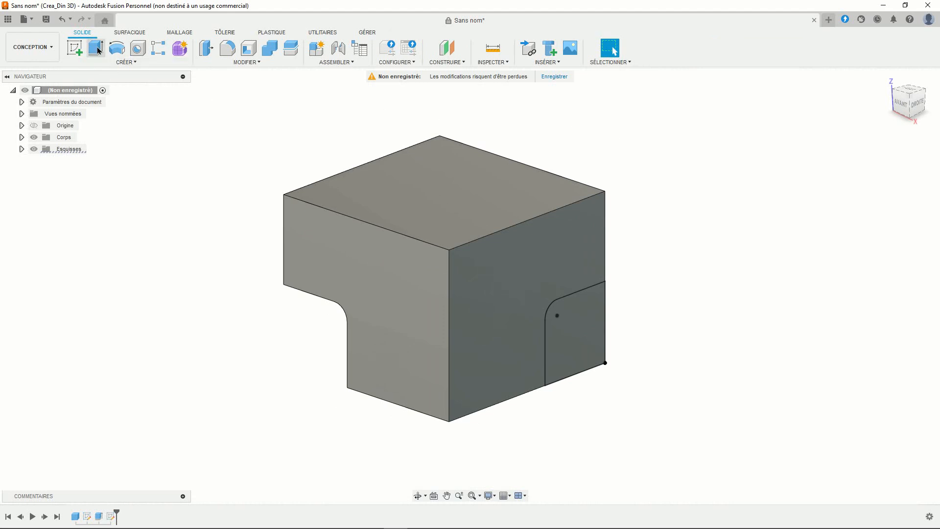
left_click(575, 339)
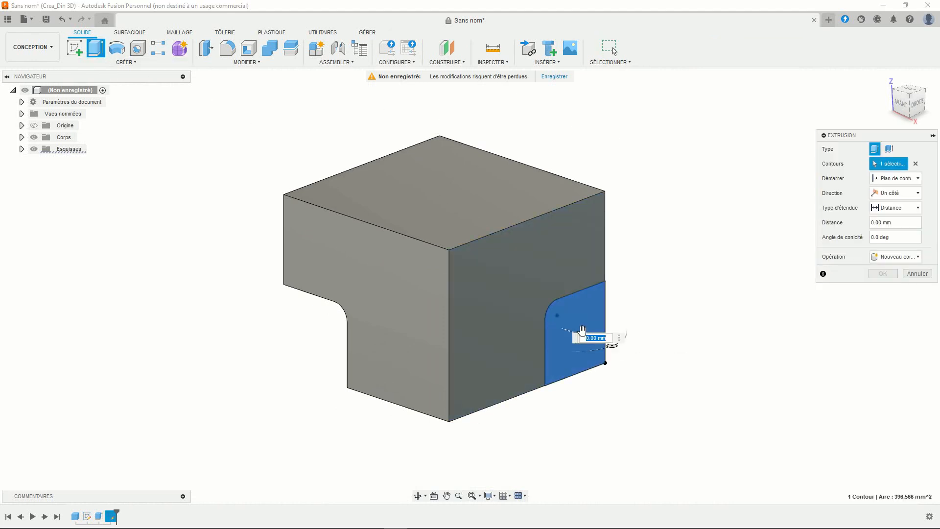
left_click_drag(578, 341, 486, 247)
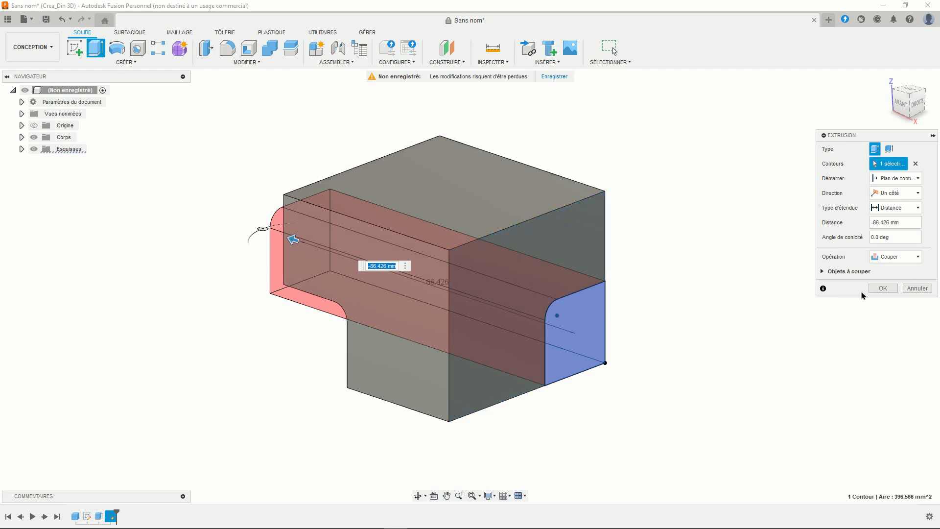
left_click(882, 288)
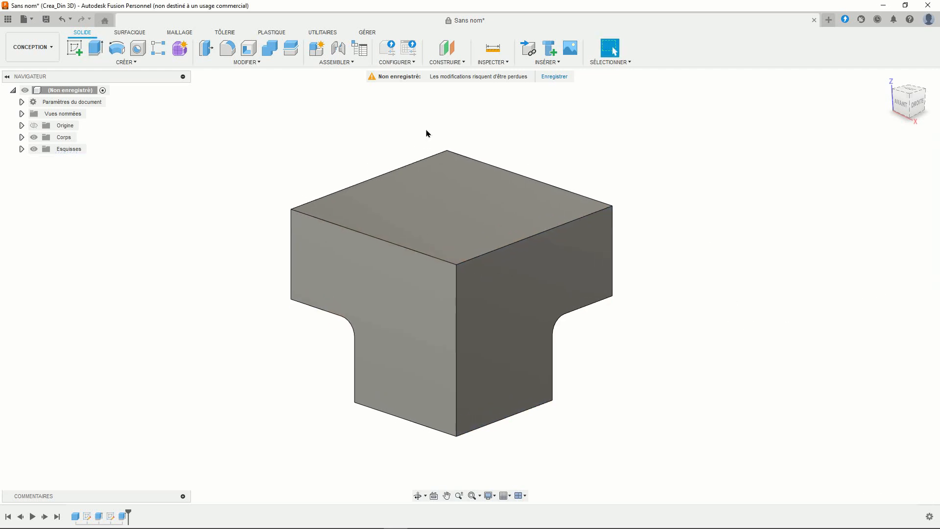
Sketch a 20 x 20 mm rectangle on the body's top face, starting from the rear left corner.
left_click(74, 48)
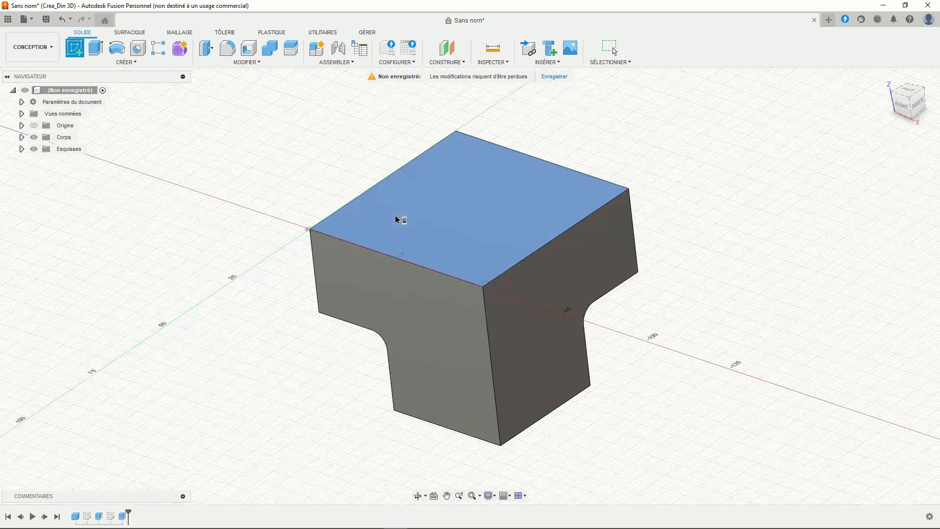
left_click(399, 219)
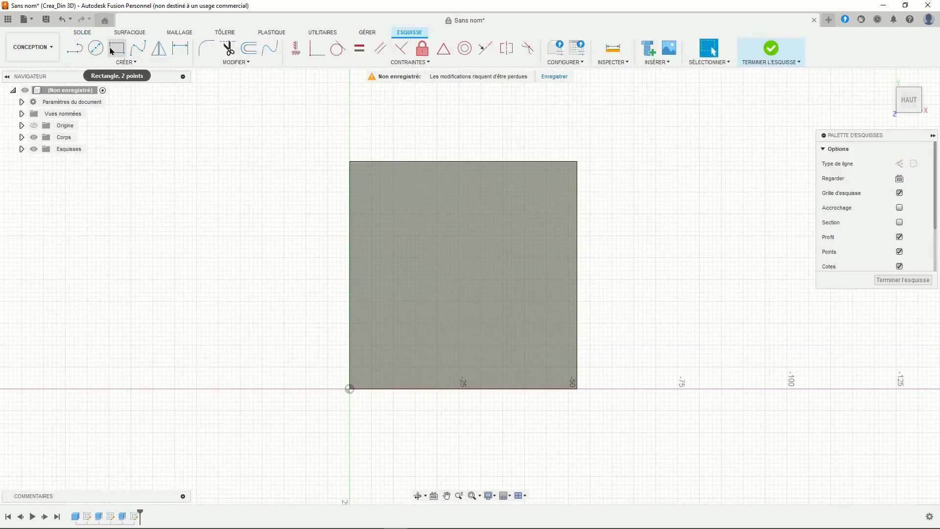
left_click(116, 47)
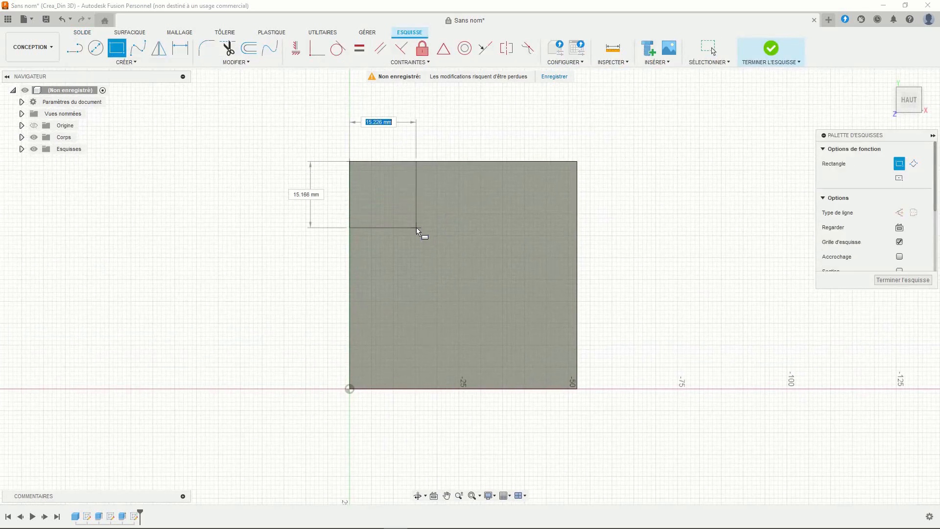
type("20")
key("Tab")
type("20")
key("Return")
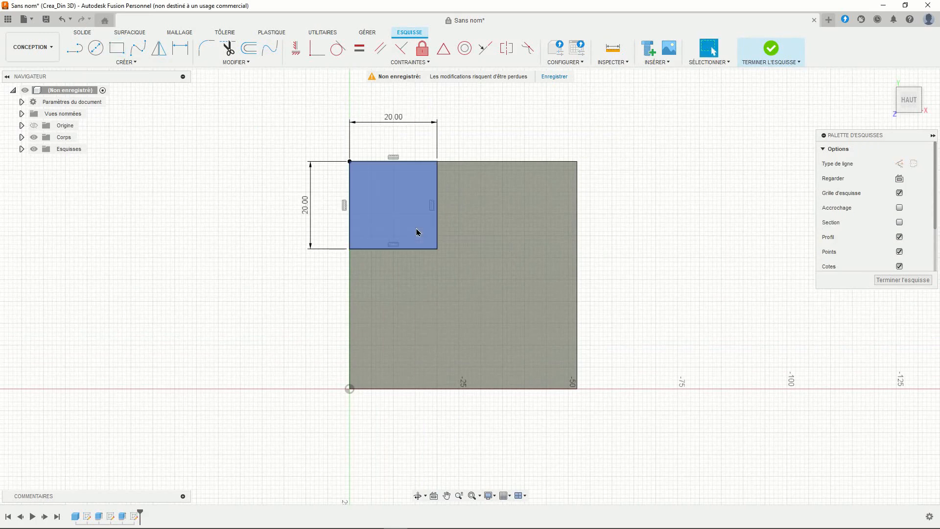
Round the top-face rectangle's inner corner with a 4 mm sketch fillet and finish the sketch.
left_click(207, 51)
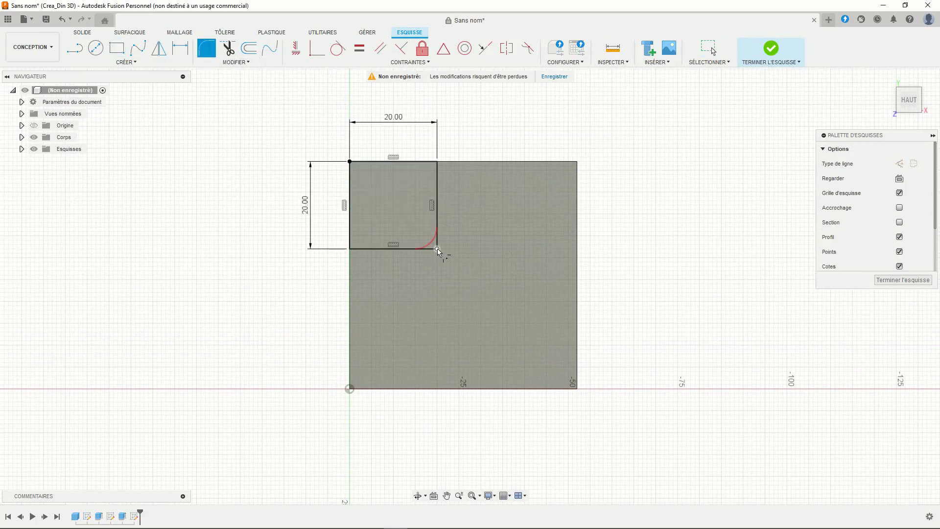
left_click(437, 250)
key("Return")
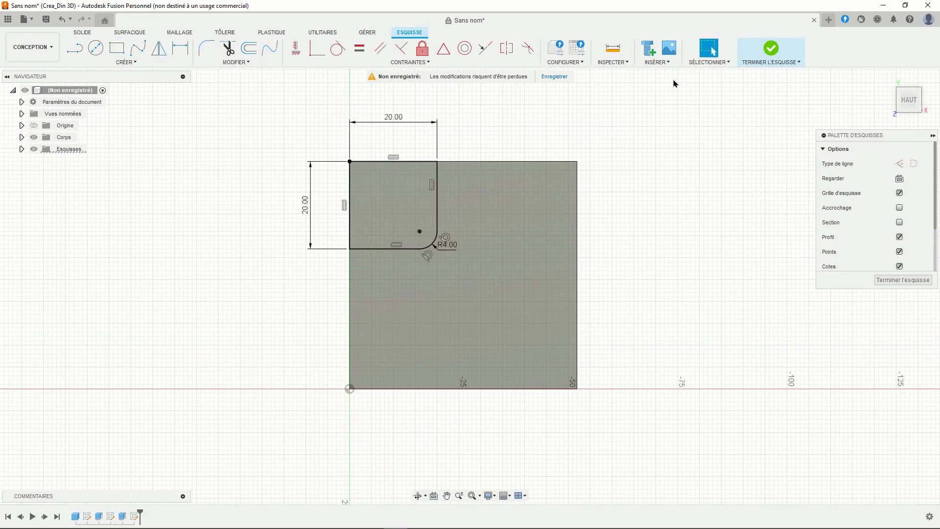
left_click(768, 55)
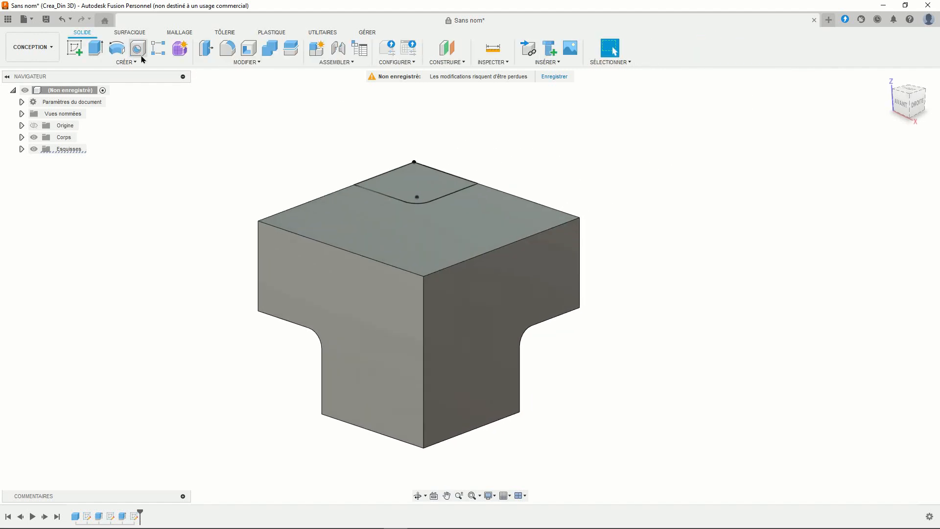
Extrude the rounded top-face profile about 67.8 mm down through the body as a cut.
left_click(101, 51)
left_click(401, 175)
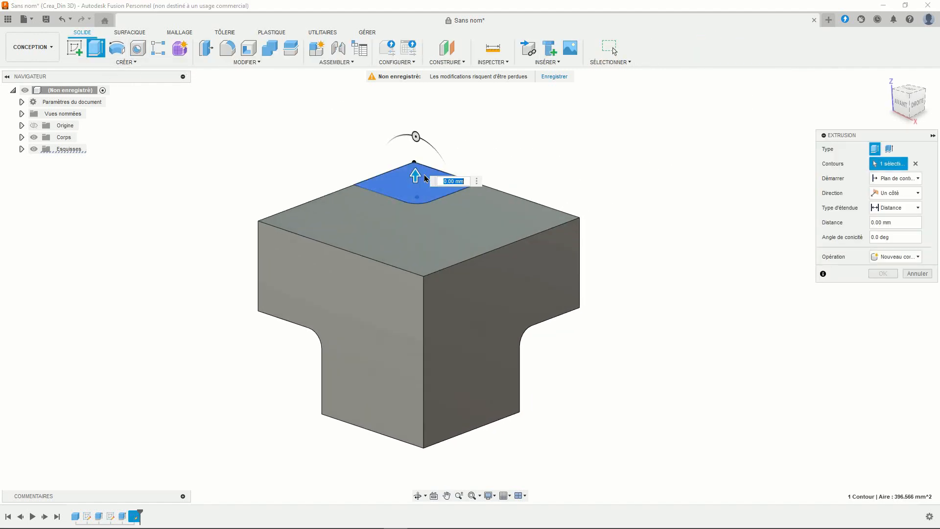
left_click_drag(415, 183, 404, 446)
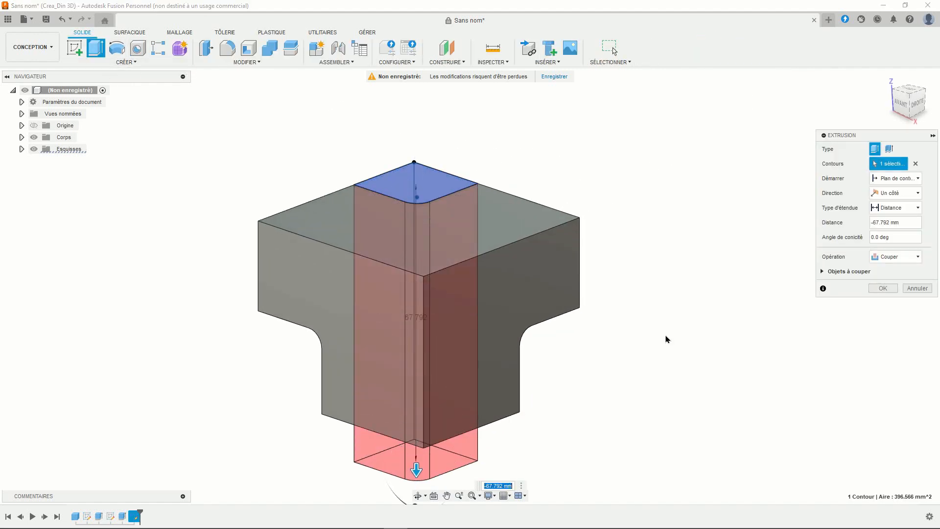
left_click(873, 290)
Shell the body with a 2 mm inside thickness, removing the front, right side and top faces.
middle_click_drag(710, 312, 736, 278)
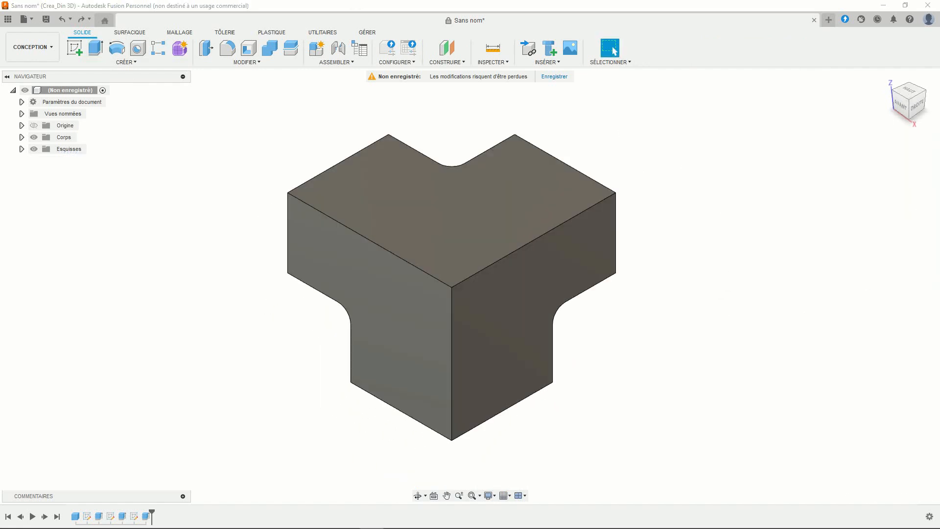
middle_click_drag(673, 401, 664, 359, "shift")
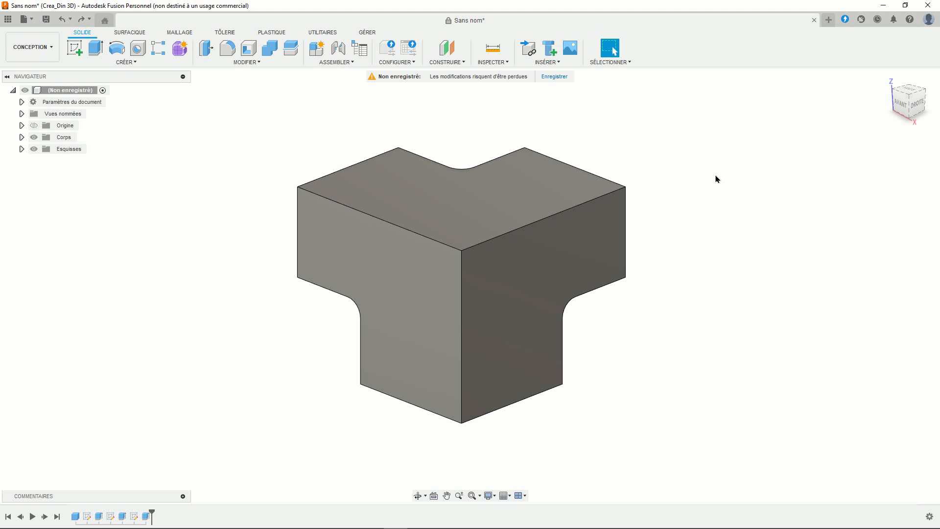
left_click(248, 47)
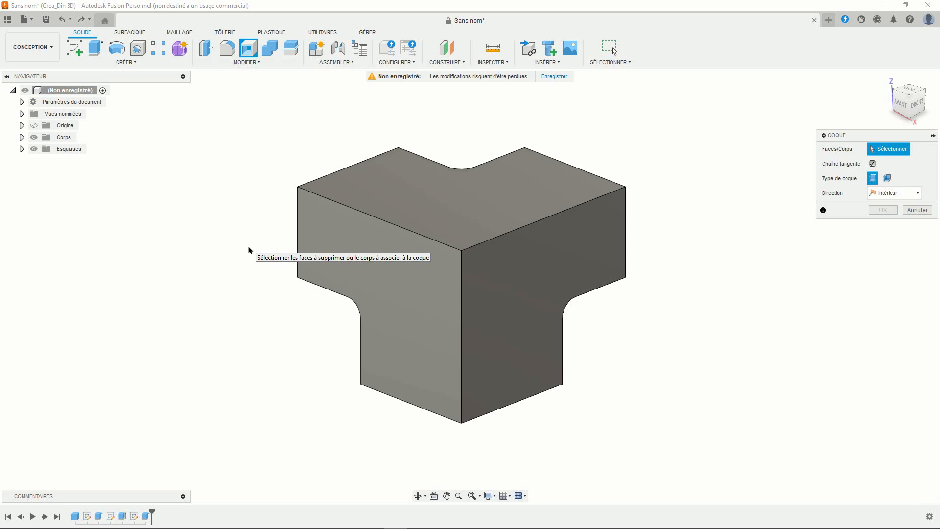
left_click(404, 316)
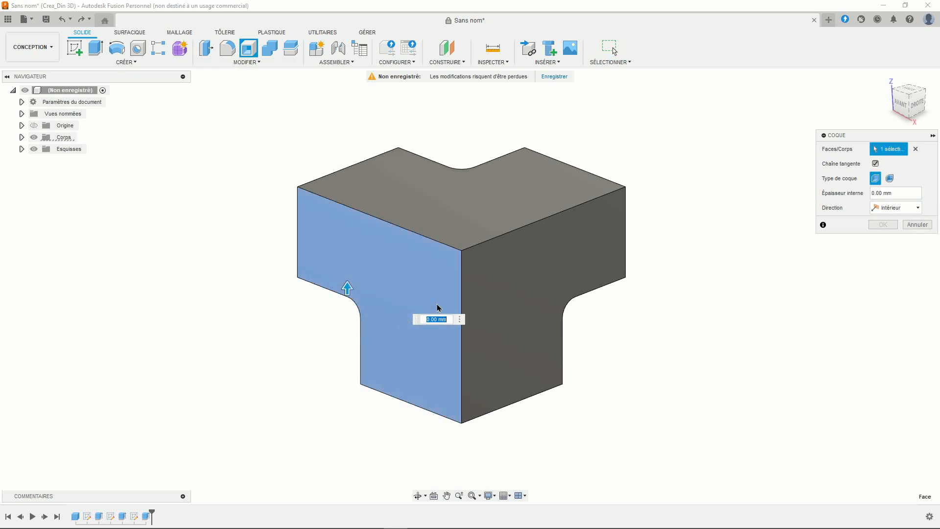
left_click(511, 277)
left_click(462, 219)
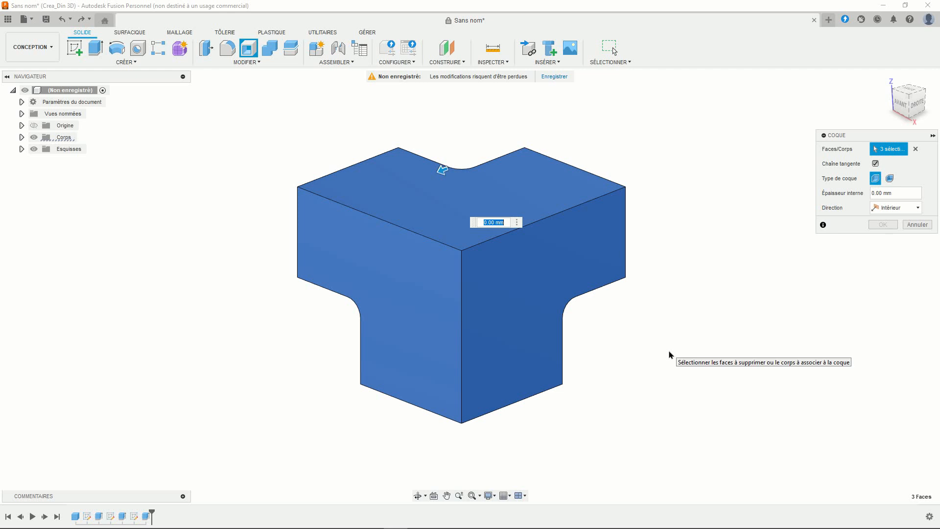
type("2")
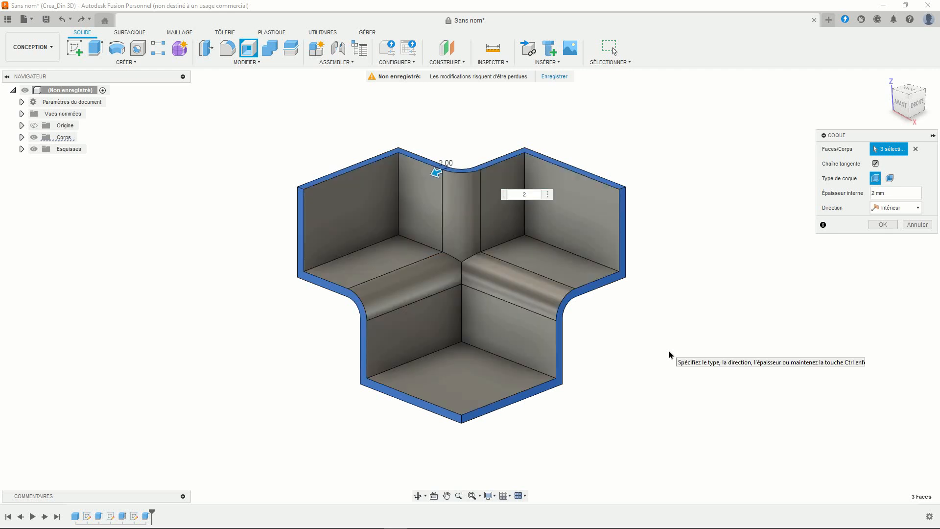
key("Return")
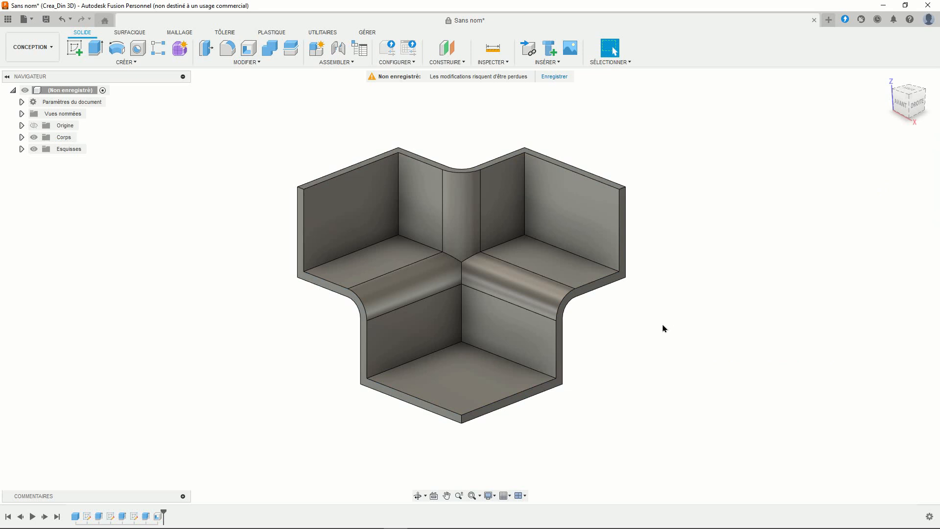
Fillet the 12 sharp inner edges of the shelled bracket's three pockets, including the central corner edges, with a 4 mm constant radius.
mouse_move(658, 334)
middle_mouse_down("shift")
mouse_move(627, 340)
mouse_move(659, 291)
mouse_move(682, 292)
mouse_move(619, 346)
mouse_move(655, 352)
middle_mouse_up("shift")
scroll(617, 342, "up", 1)
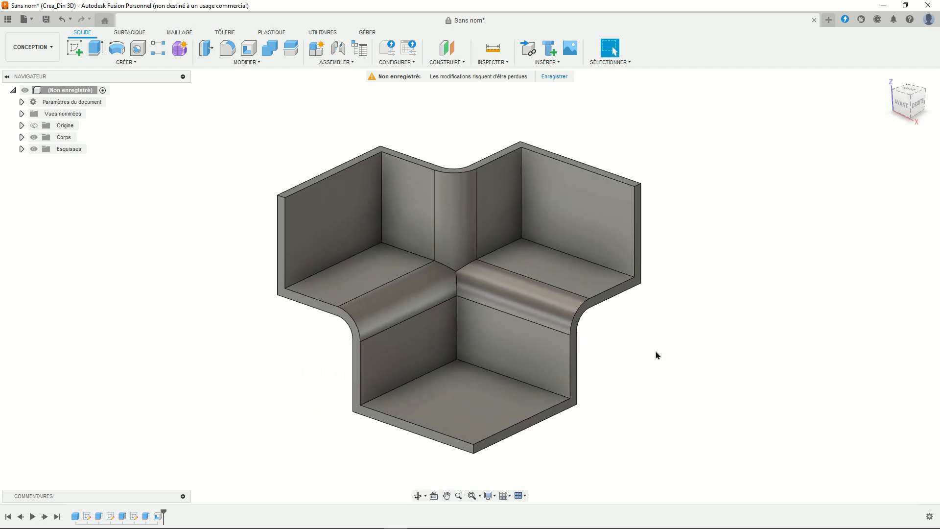
left_click(232, 54)
scroll(345, 186, "up", 1)
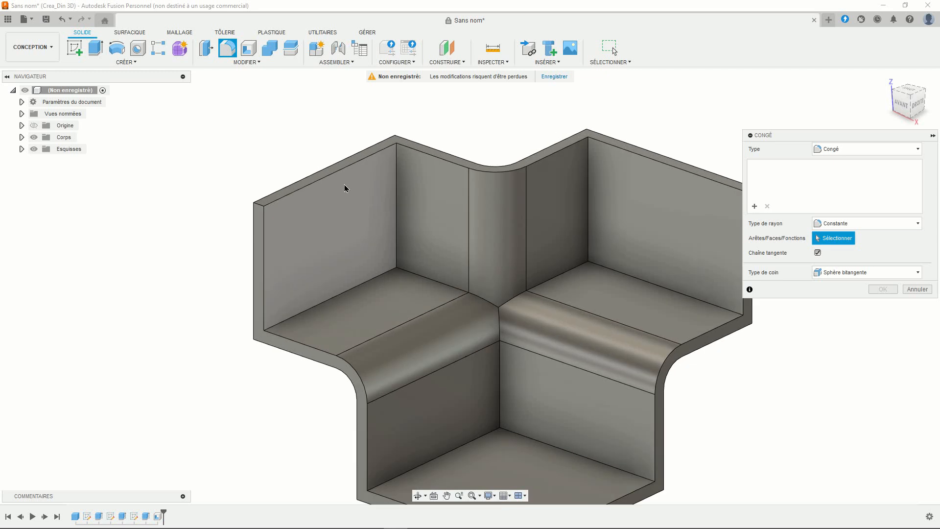
left_click(374, 279)
left_click(397, 243)
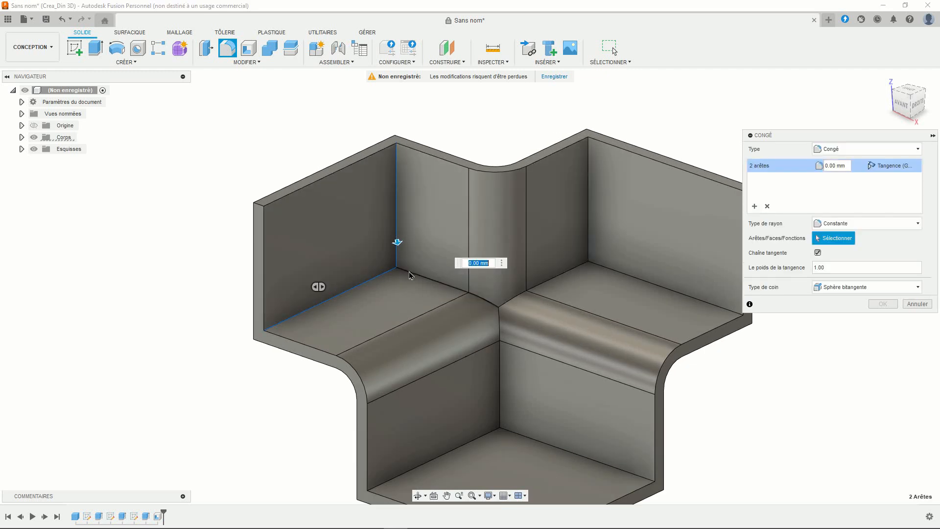
left_click(433, 281)
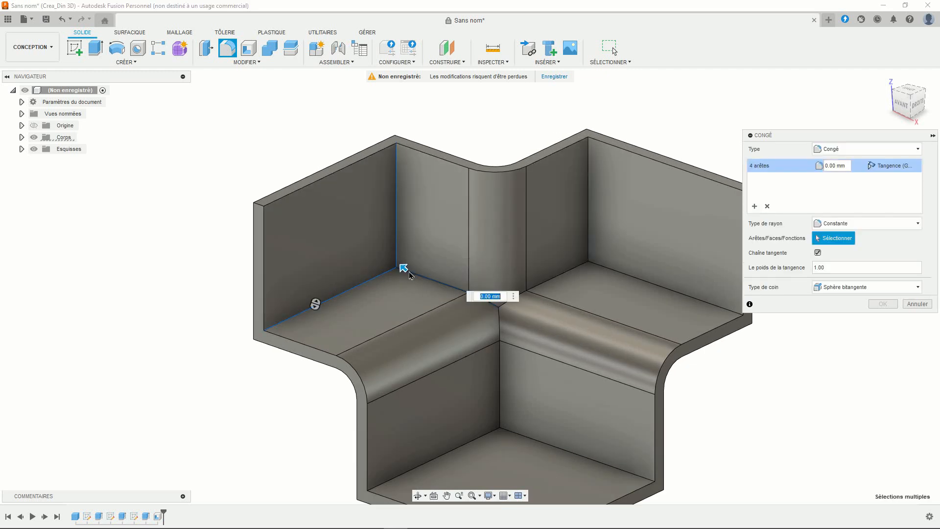
left_click(554, 279)
left_click(588, 229)
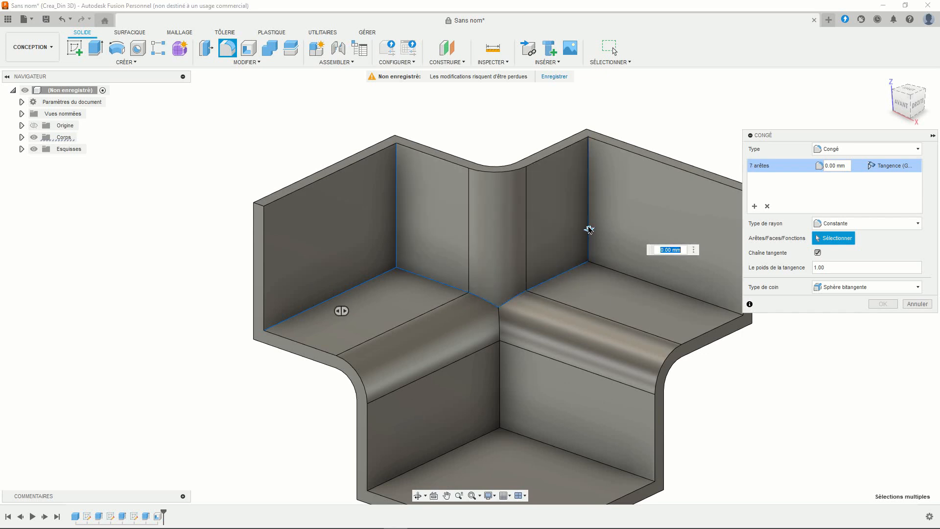
left_click(601, 267)
middle_click_drag(513, 382, 503, 304)
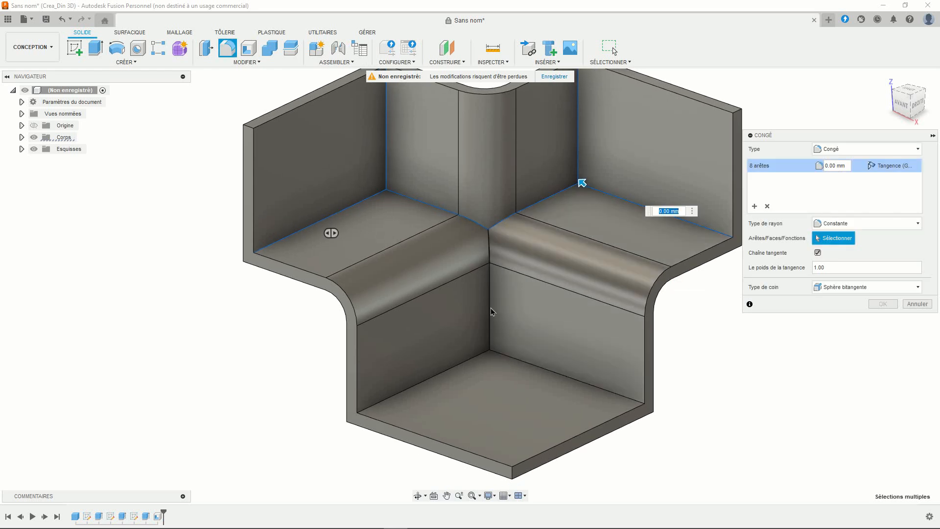
left_click(490, 315)
left_click(491, 355)
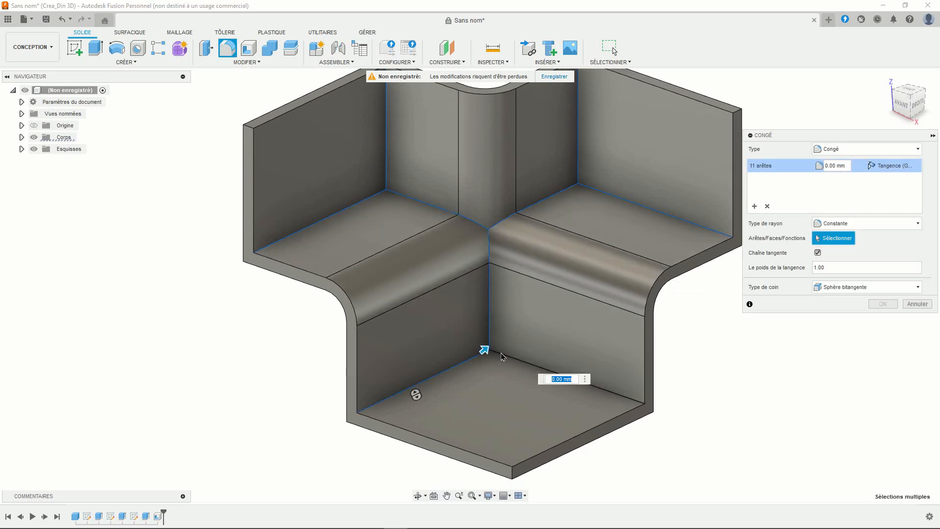
left_click(500, 353)
scroll(515, 309, "down", 2)
middle_click_drag(517, 297, 477, 322)
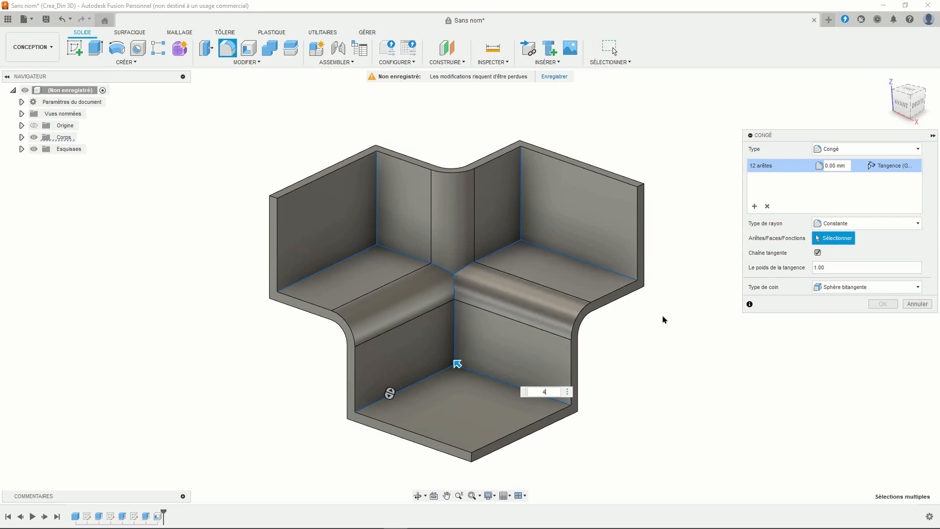
key("Return")
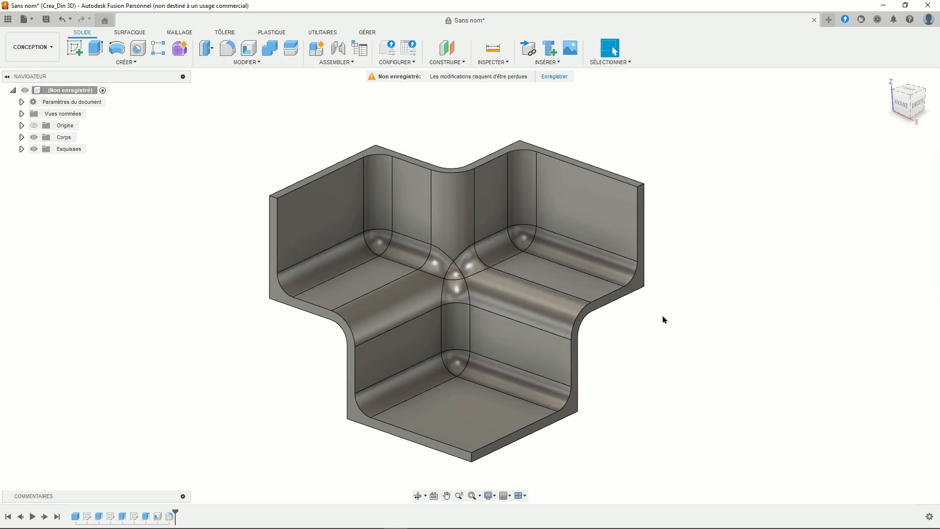
Fillet the 12 matching sharp edges on the bracket's outer side with a 6 mm constant radius.
middle_click_drag(570, 326, 619, 319, "shift")
left_click(227, 48)
scroll(366, 289, "up", 2)
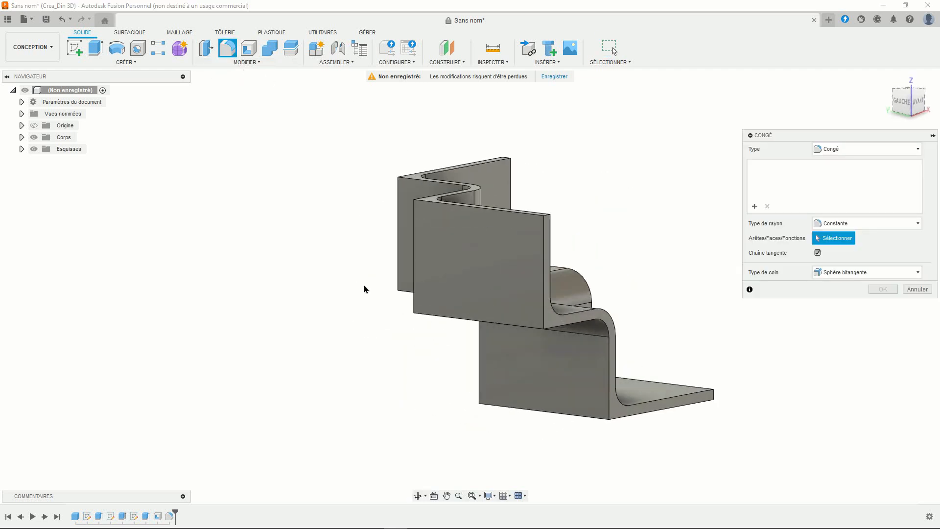
left_click(429, 314)
middle_click_drag(375, 342, 416, 337, "shift")
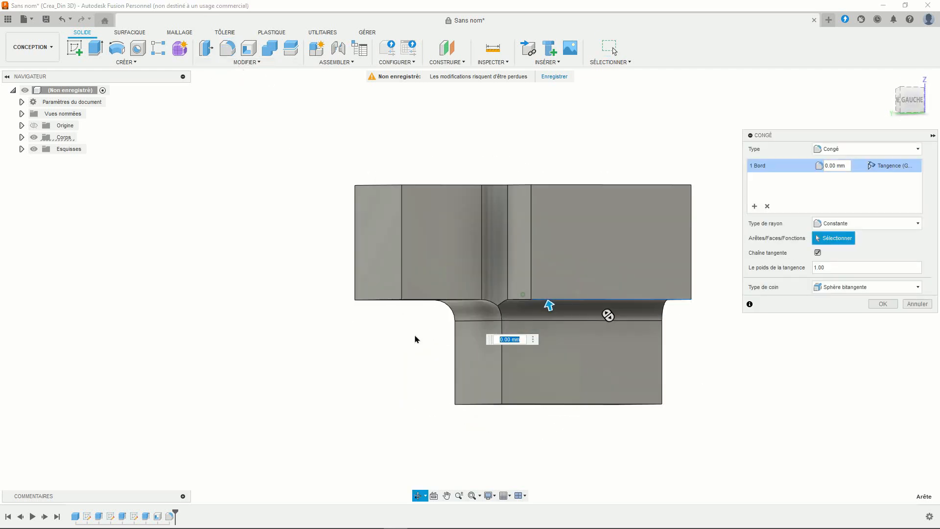
left_click(531, 289)
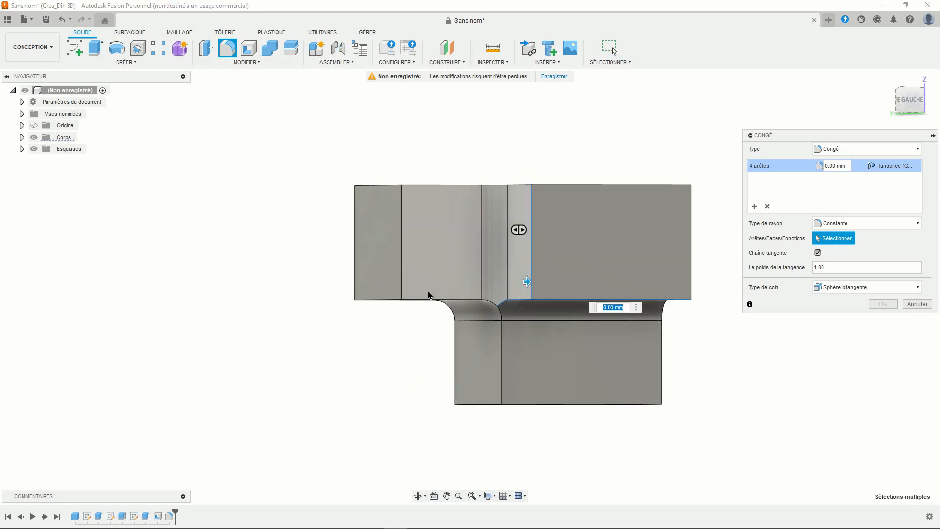
left_click(406, 300)
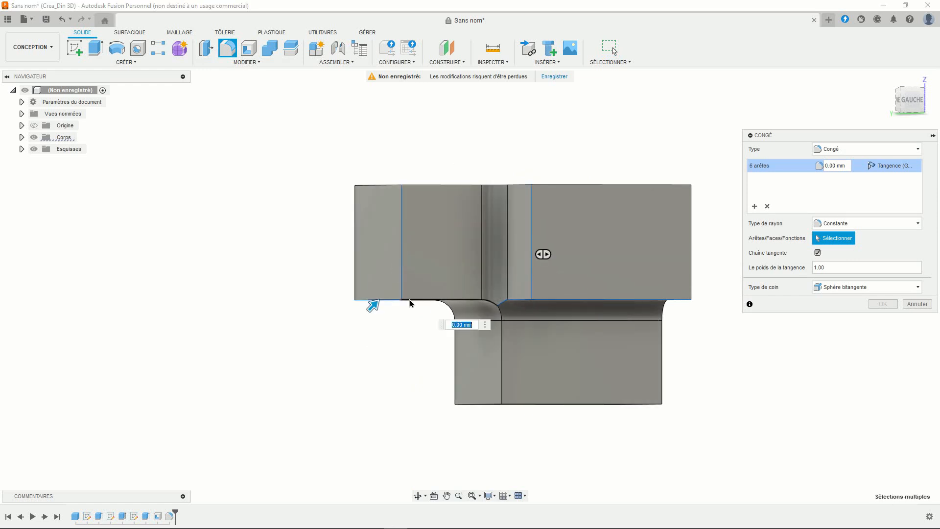
left_click(501, 368)
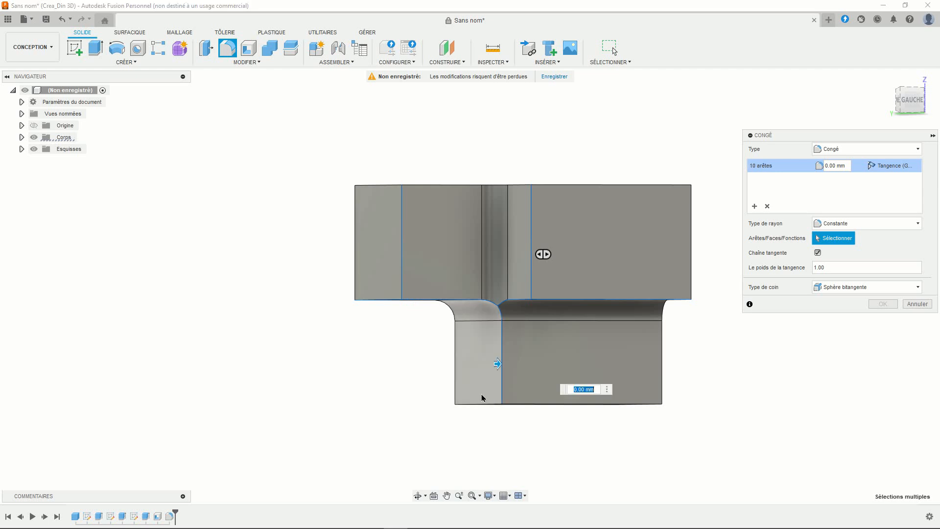
middle_click_drag(459, 457, 446, 429, "shift")
left_click(483, 406)
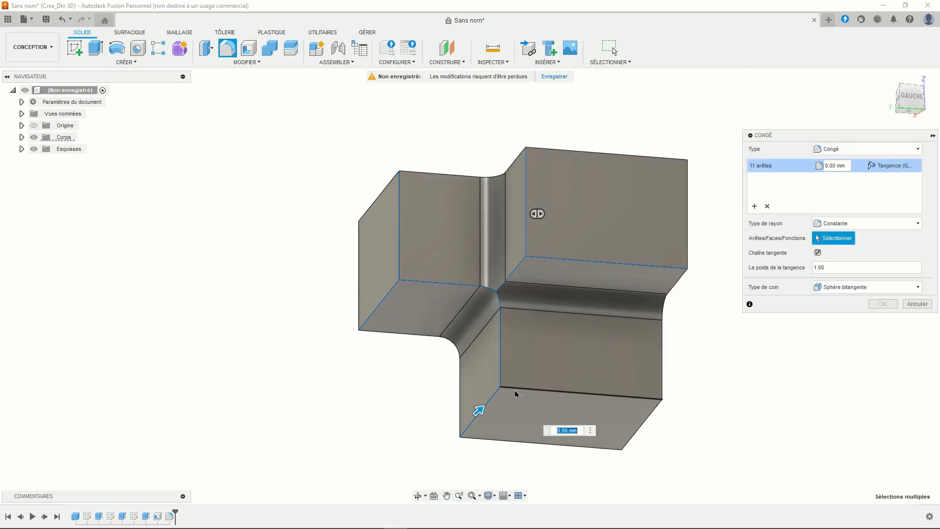
left_click(516, 389)
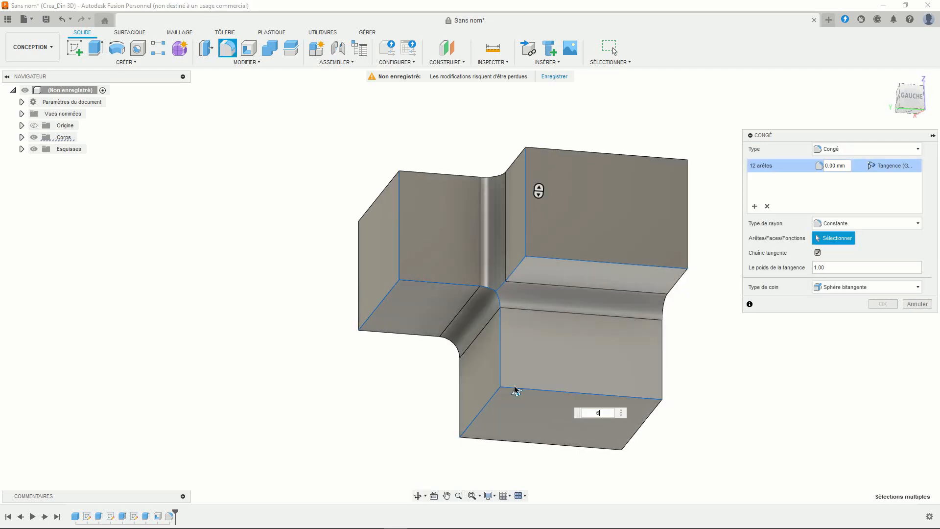
type("6")
key("Return")
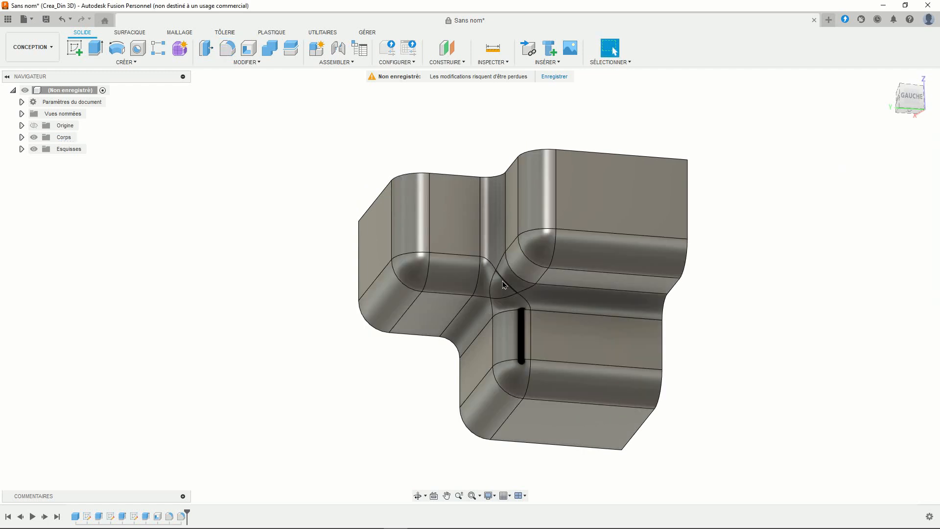
Chamfer the free front corner of the bottom plate by distance and angle, with 28 mm at 45 degrees.
middle_click_drag(504, 284, 460, 327, "shift")
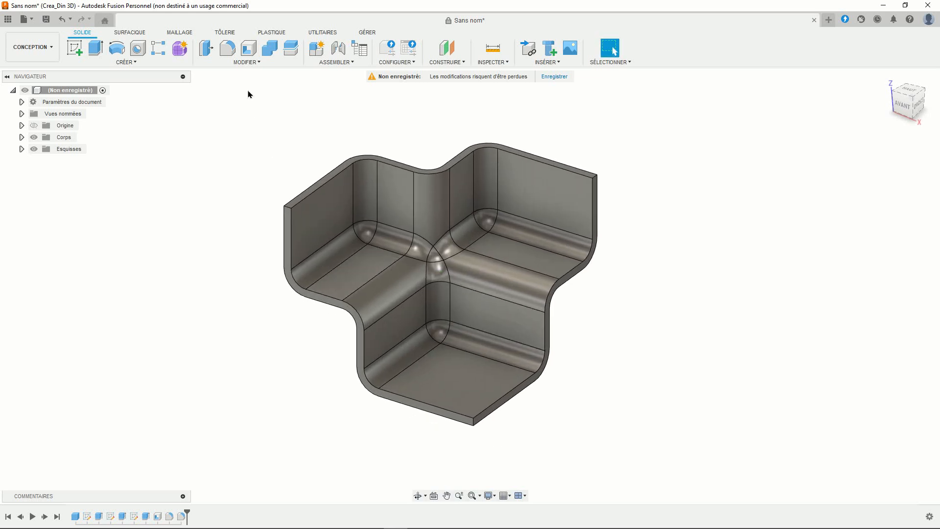
left_click(246, 63)
left_click(223, 93)
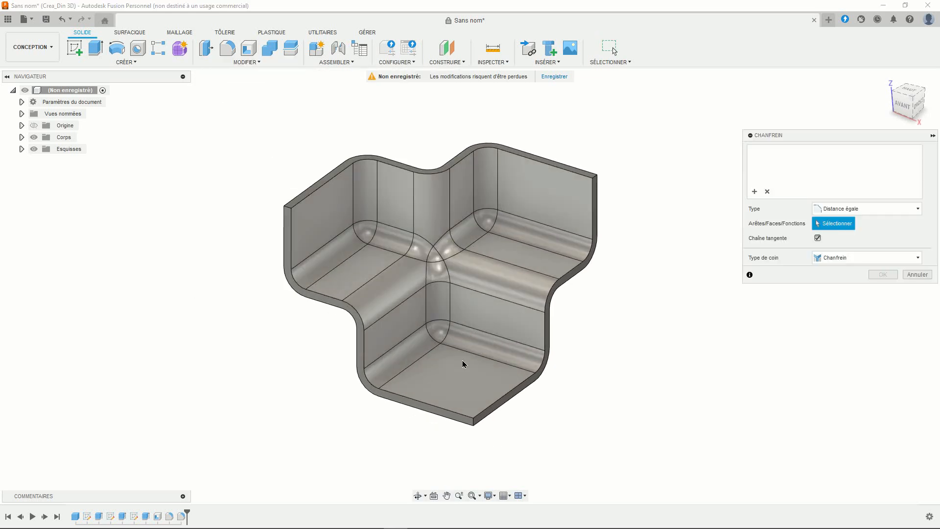
left_click(475, 423)
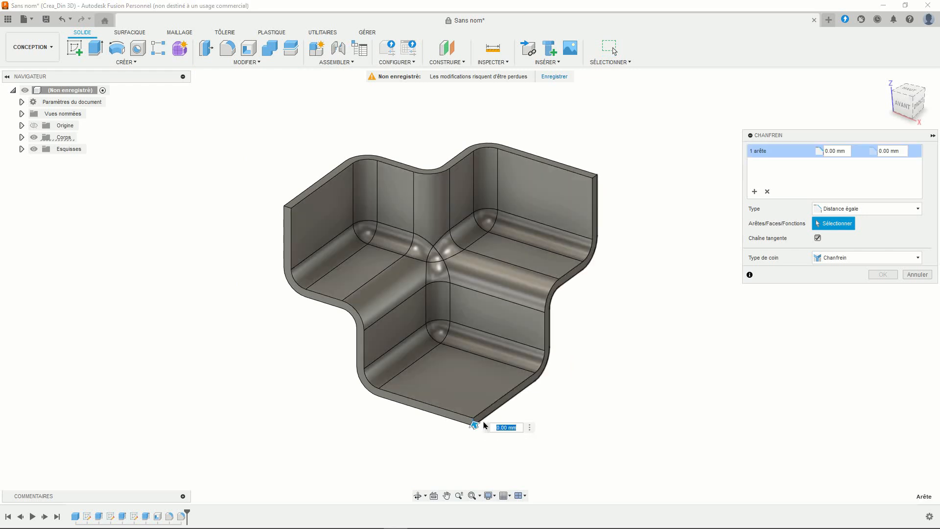
left_click(871, 210)
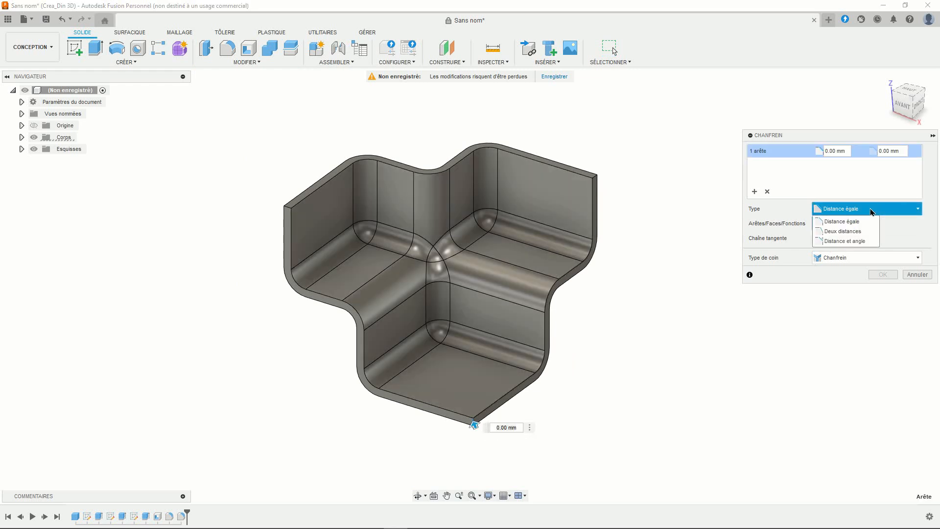
left_click(858, 241)
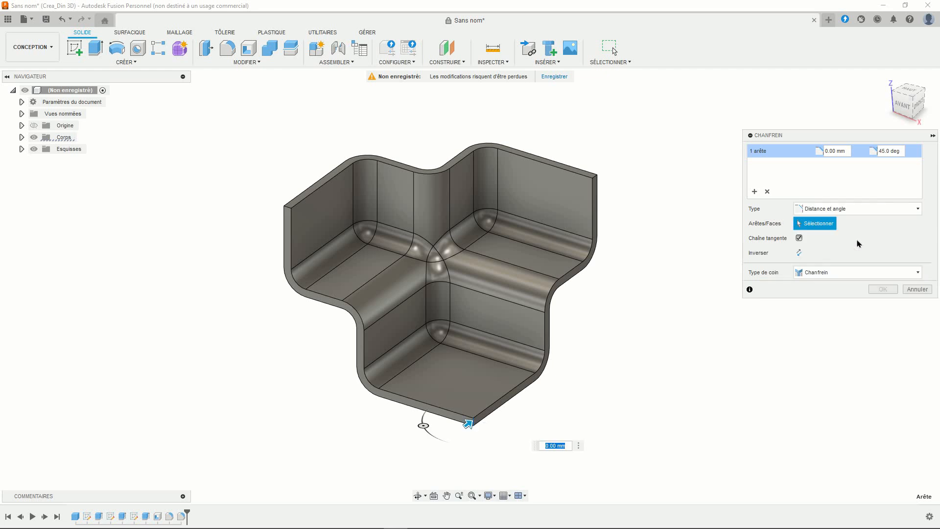
left_click(846, 152)
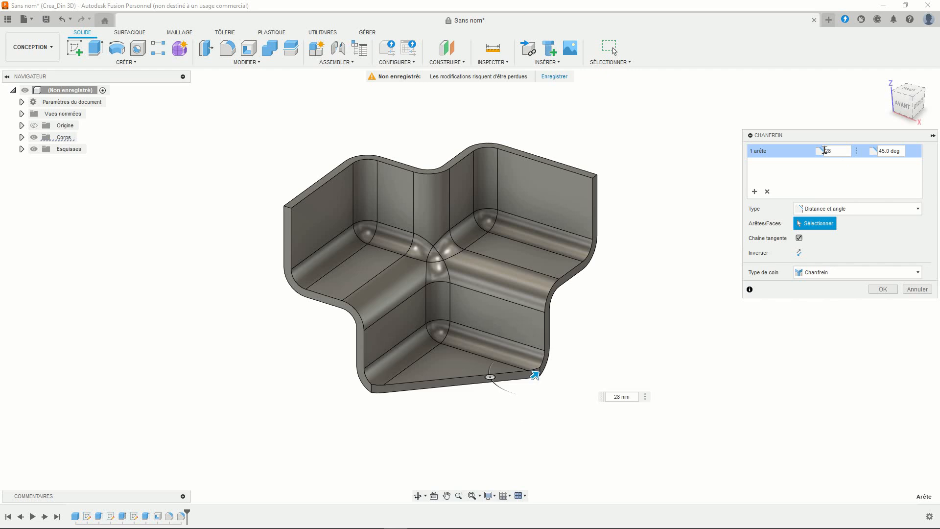
key("Return")
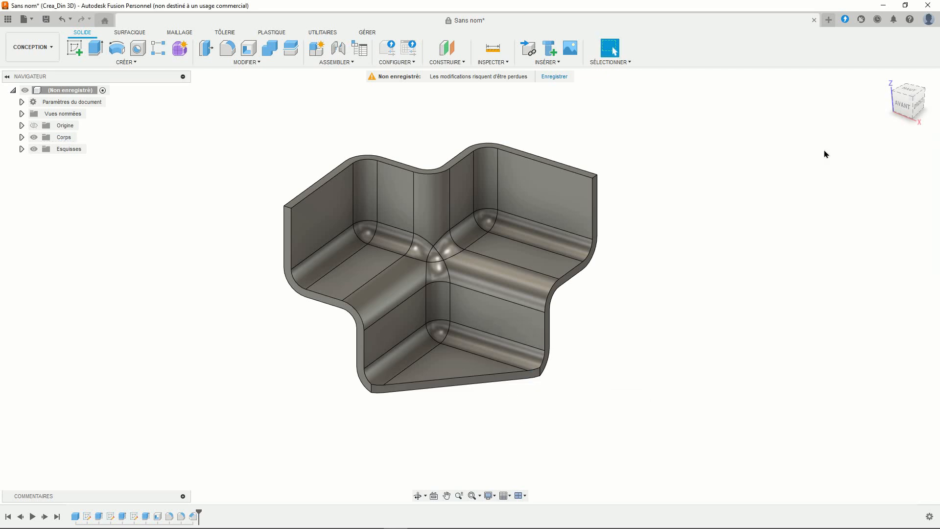
Chamfer the free upper corners of the two upright side walls with two distances, 28 mm and 16 mm.
left_click(262, 62)
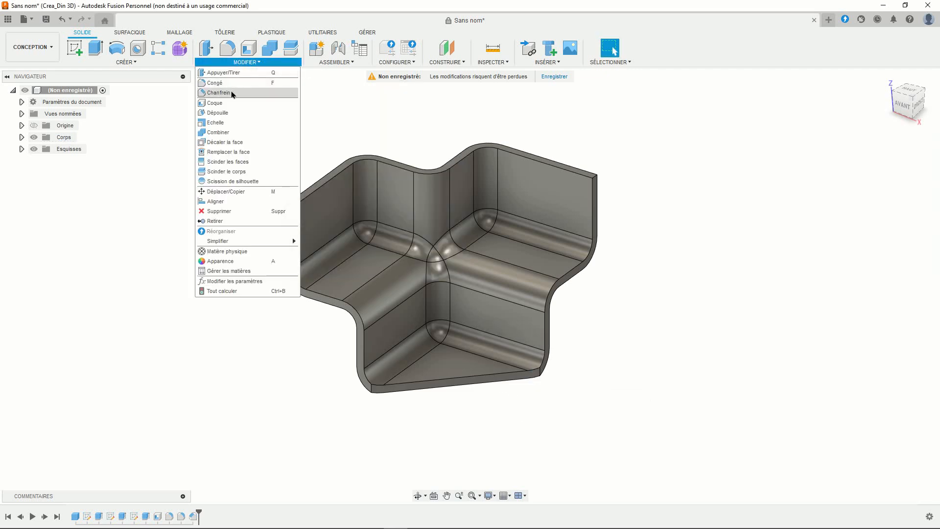
left_click(257, 90)
scroll(246, 156, "up", 3)
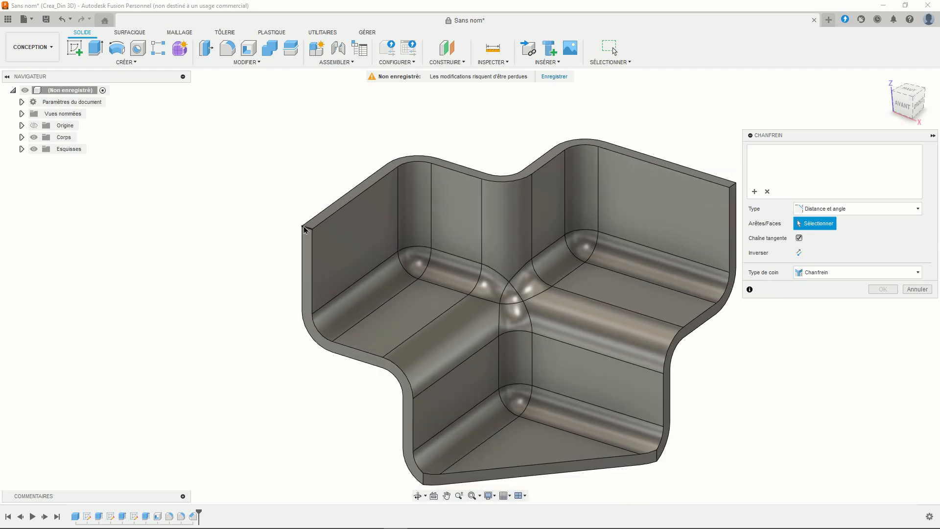
left_click(304, 229)
middle_click_drag(307, 184, 176, 138)
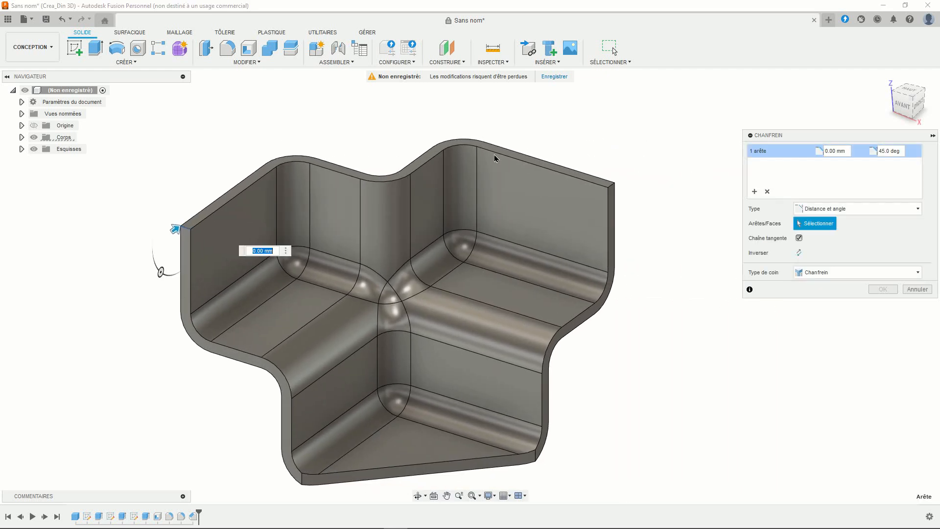
left_click(610, 187)
middle_click_drag(411, 185, 448, 172)
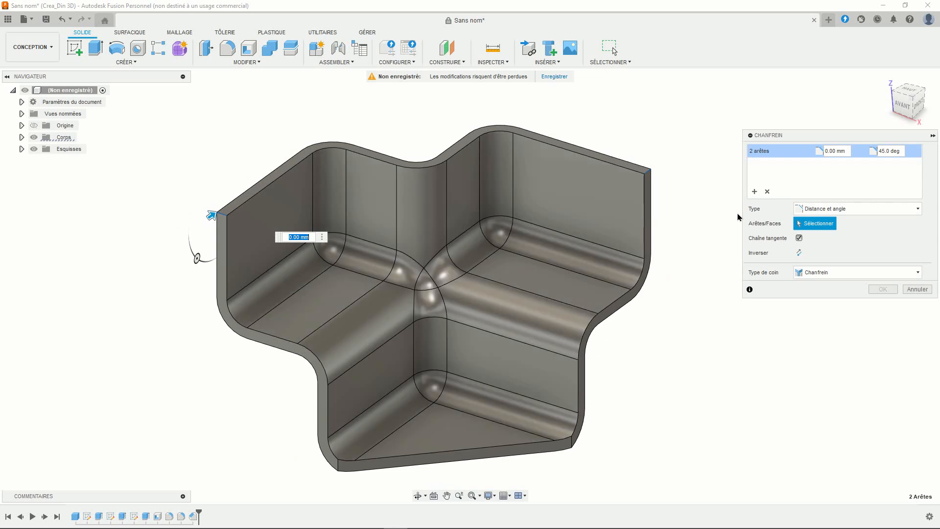
left_click(835, 208)
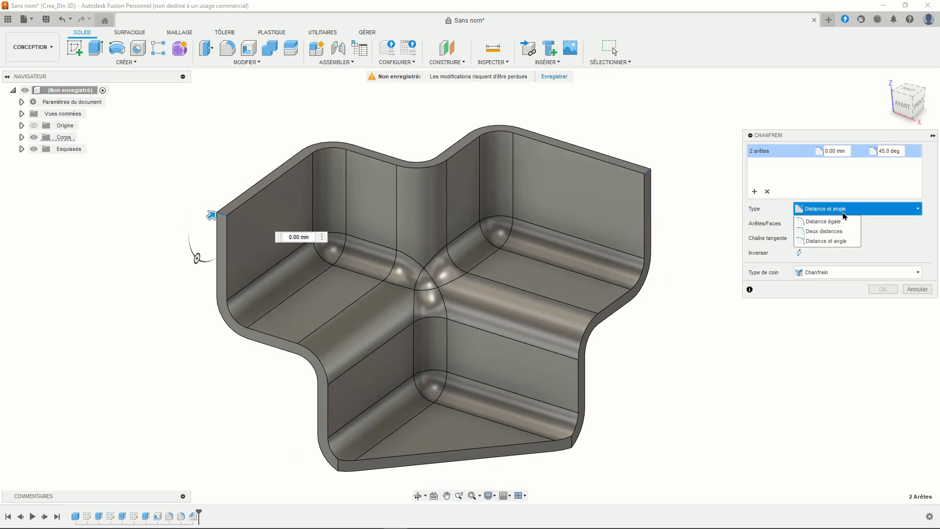
left_click(832, 231)
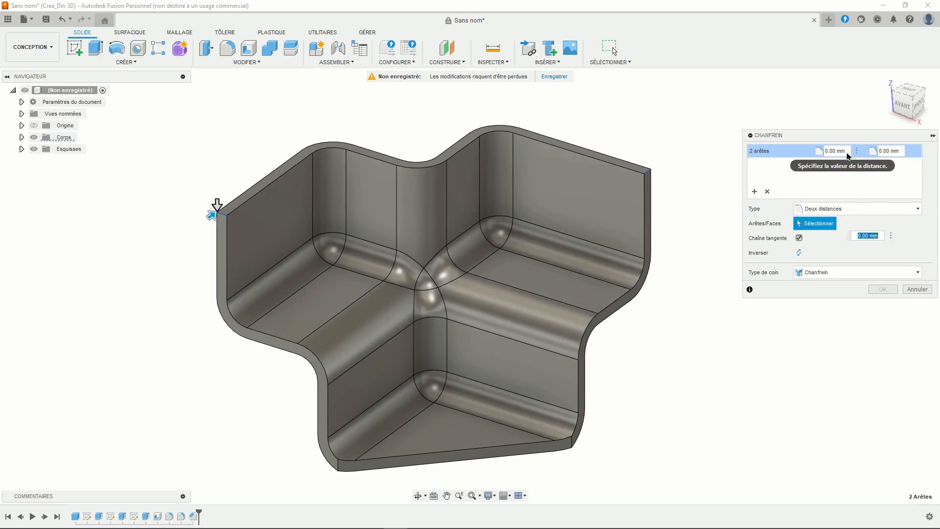
left_click(847, 150)
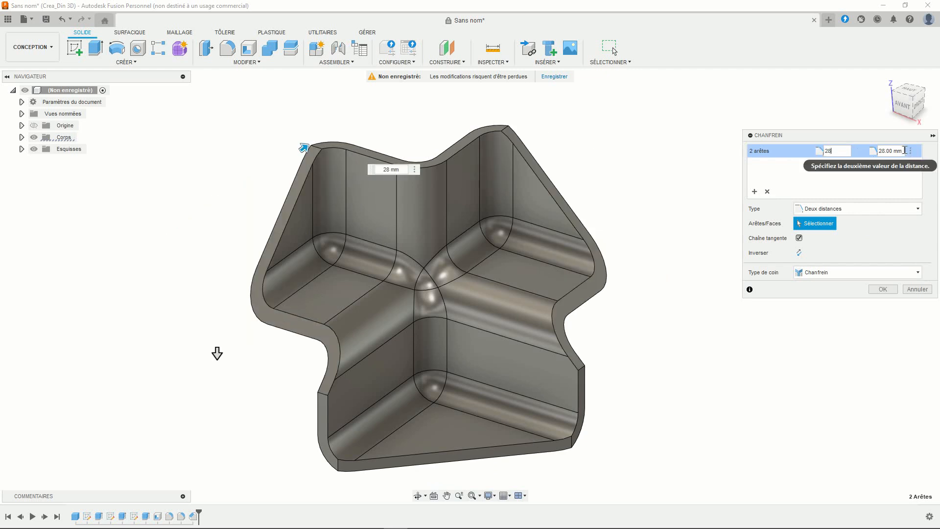
left_click(872, 150)
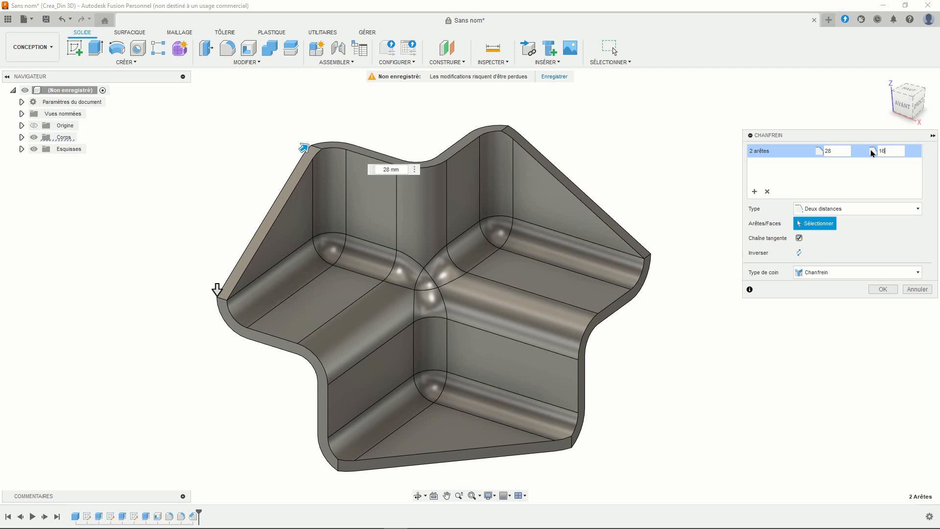
left_click(883, 289)
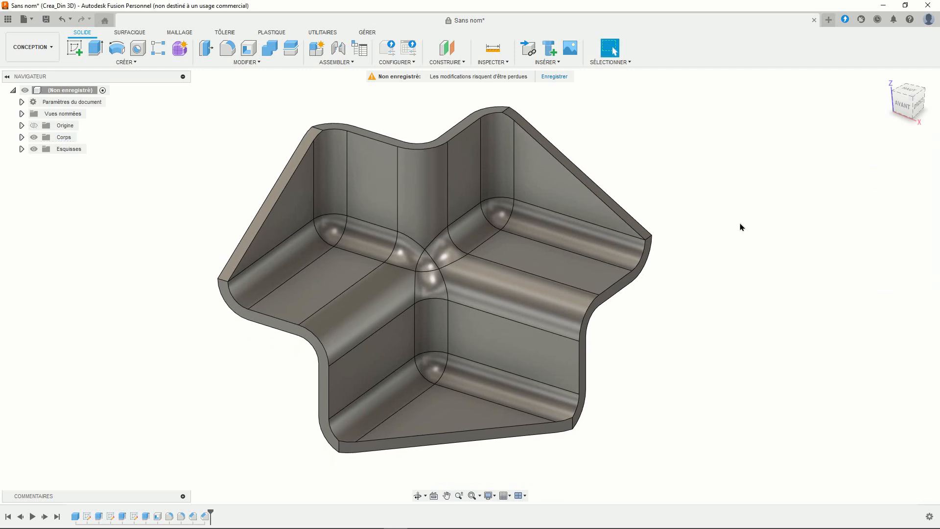
Fillet the six sharp corner edges at both ends of the chamfers on the bottom plate and two side walls, radius 5 mm.
left_click(232, 52)
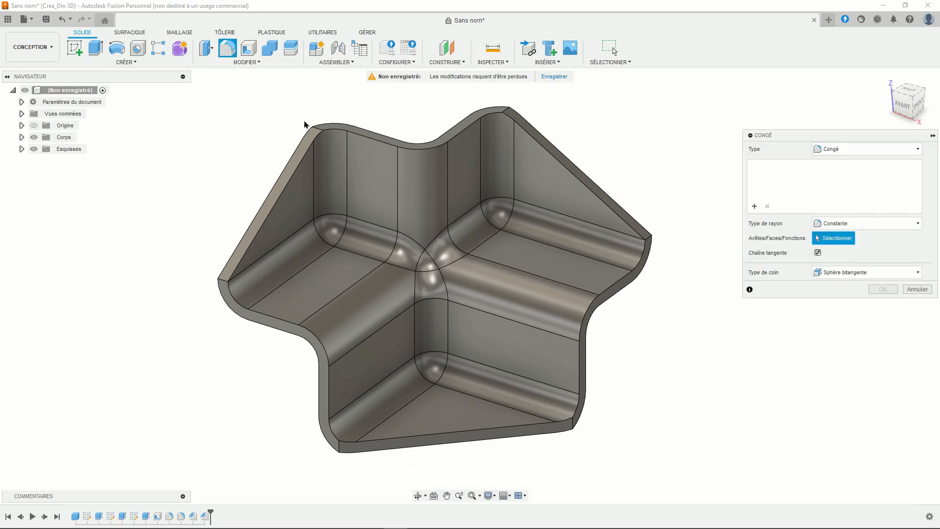
left_click(317, 131)
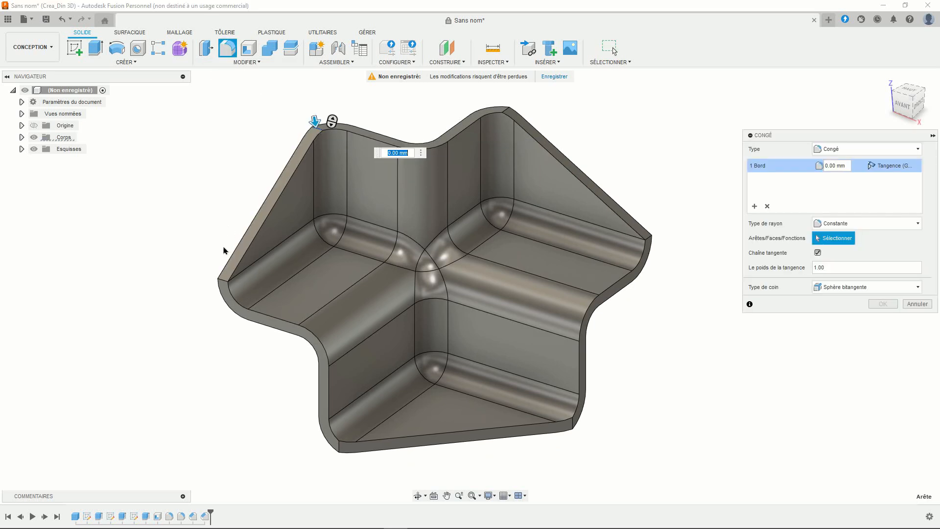
left_click(220, 284)
left_click(506, 110)
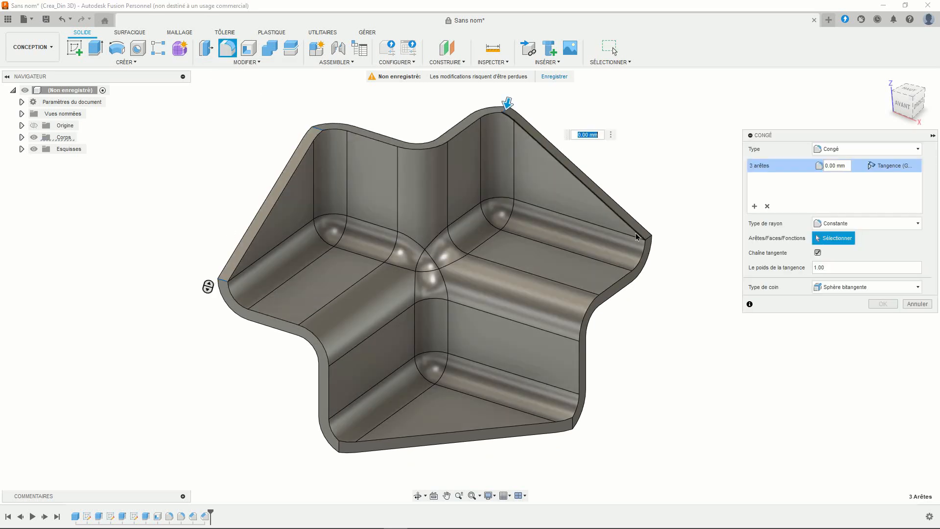
left_click(648, 238)
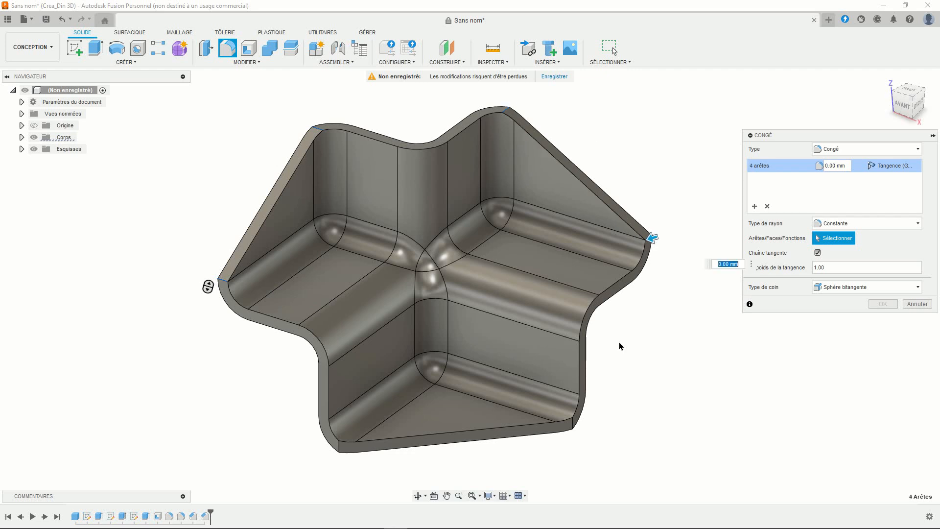
left_click(574, 421)
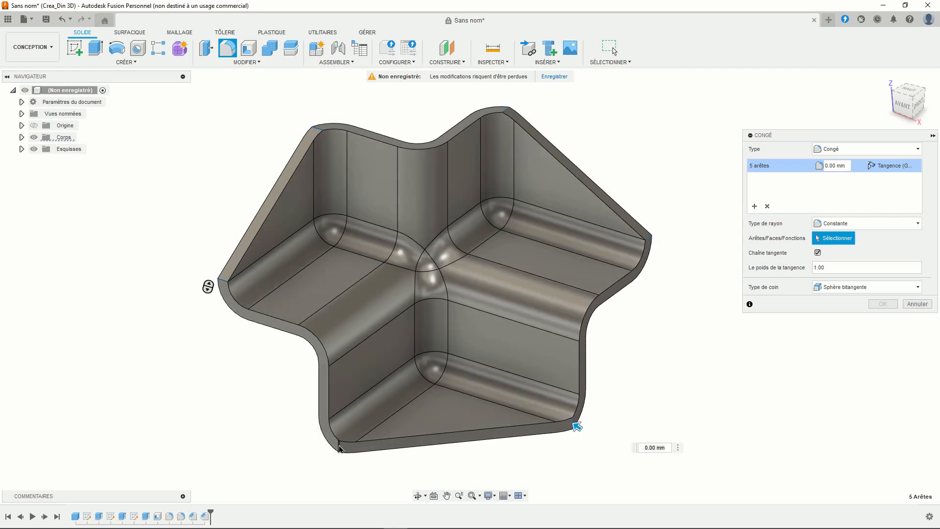
left_click(346, 443)
type("5")
key("Return")
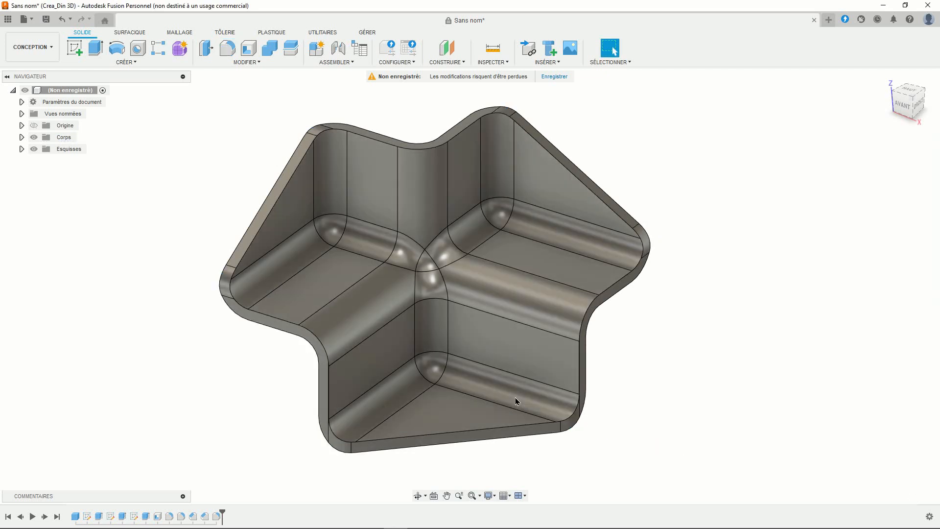
Place a simple 6 mm diameter hole on the bottom plate's inner triangular face, with its extent set to all (Tout).
scroll(624, 342, "down", 1)
mouse_move(630, 347)
middle_mouse_down("shift")
mouse_move(586, 350)
mouse_move(644, 354)
middle_mouse_up("shift")
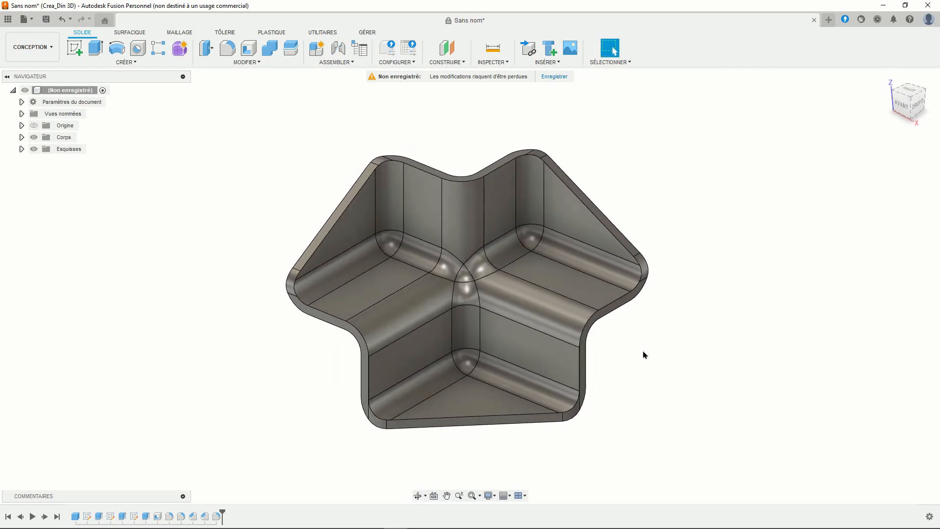
scroll(652, 350, "up", 2)
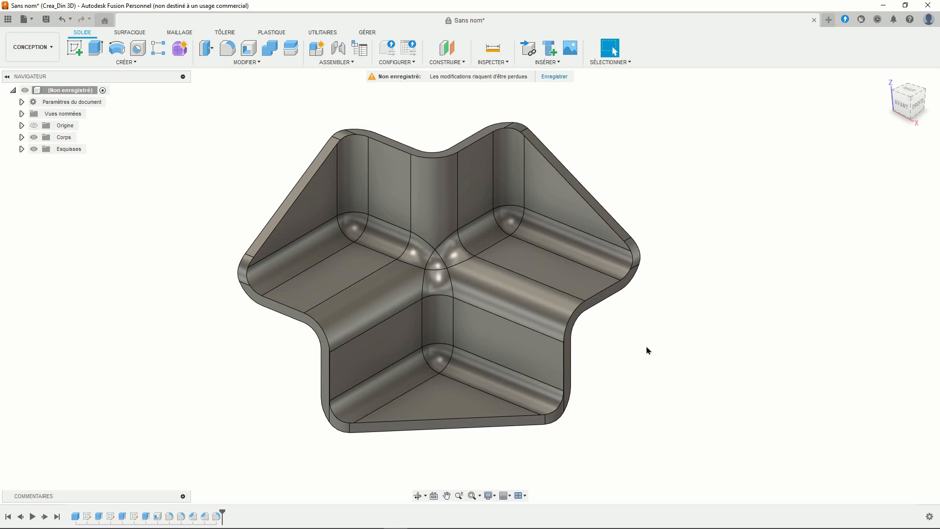
left_click(137, 47)
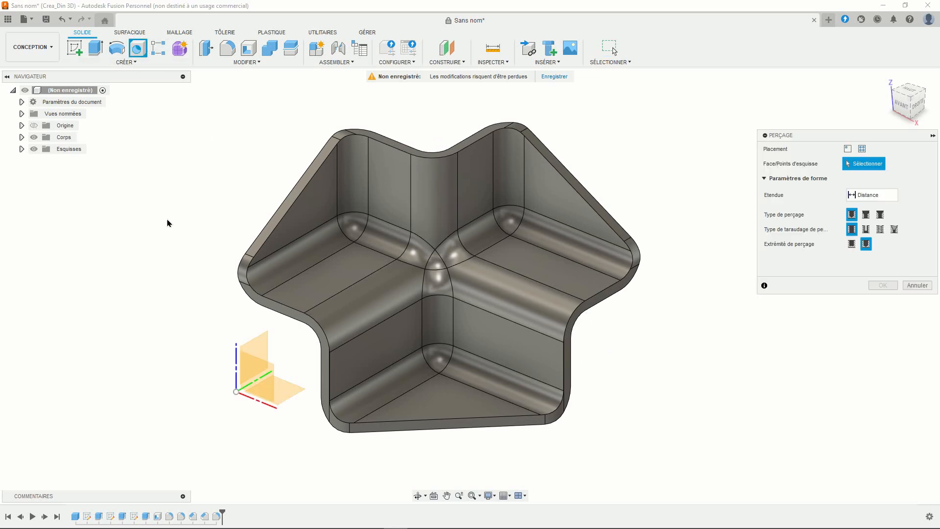
left_click(441, 399)
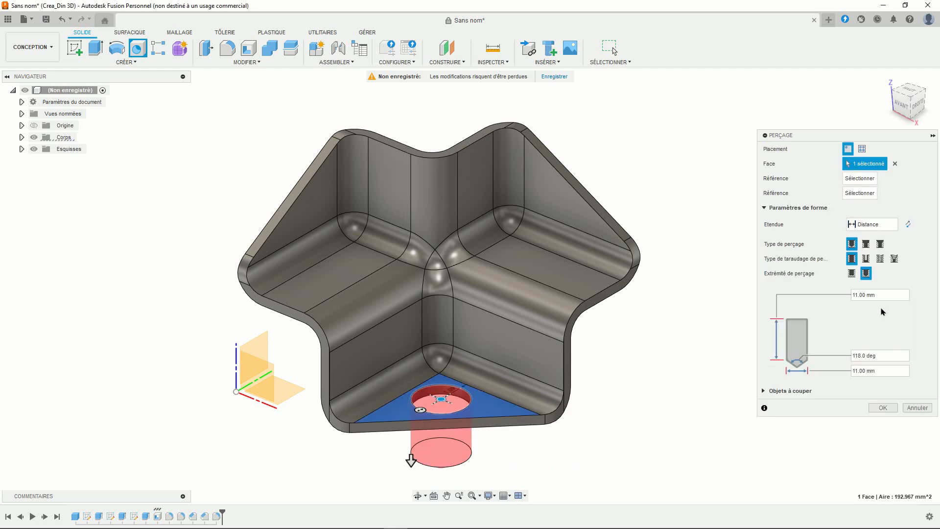
left_click_drag(892, 366, 844, 370)
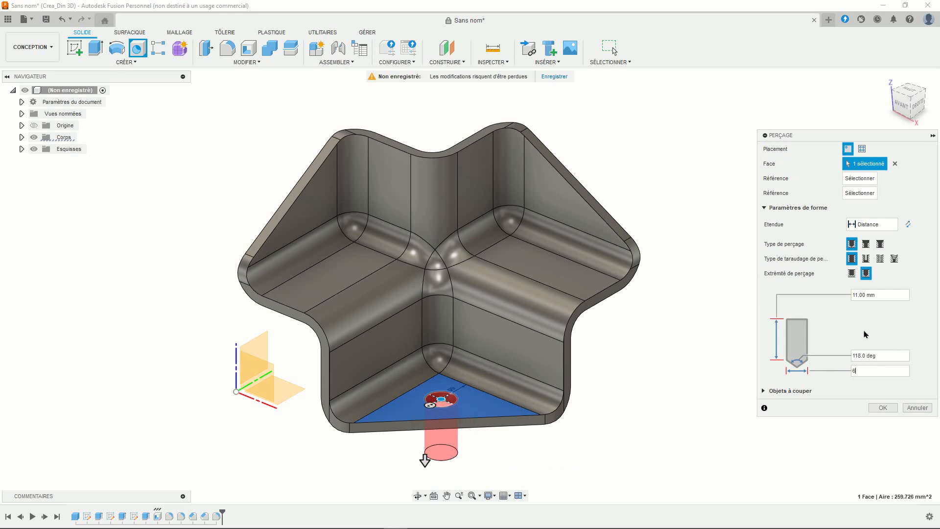
left_click(875, 226)
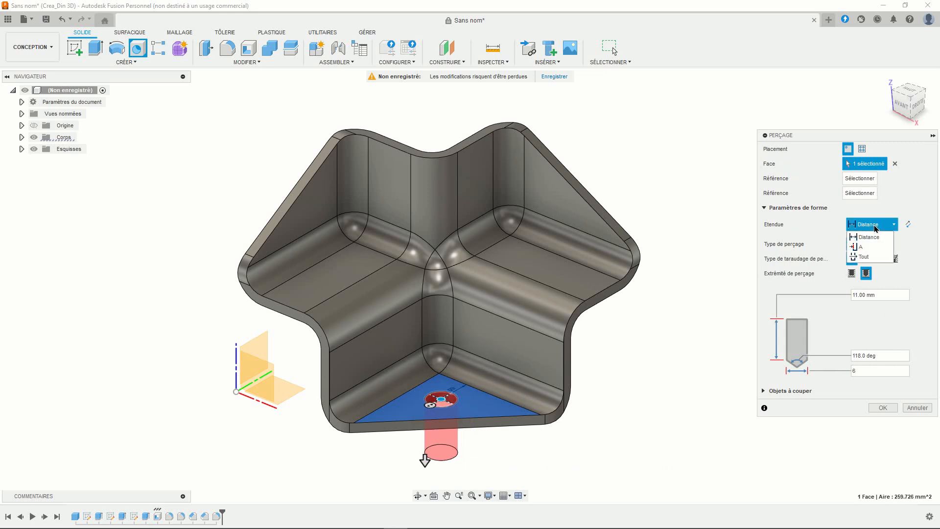
left_click(866, 257)
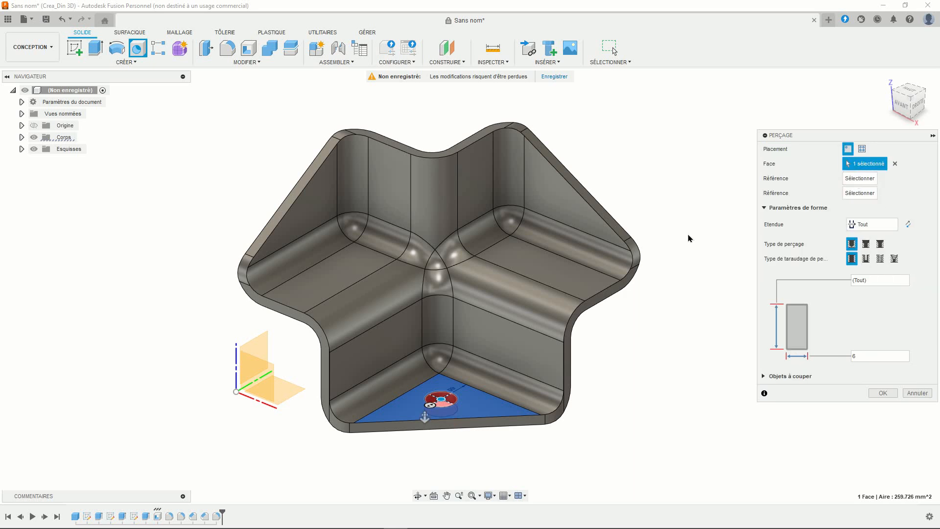
Position the bottom plate's hole 10.76 mm from the upper tangent edge of each of the two adjoining fillets and create it.
middle_click_drag(507, 364, 548, 310)
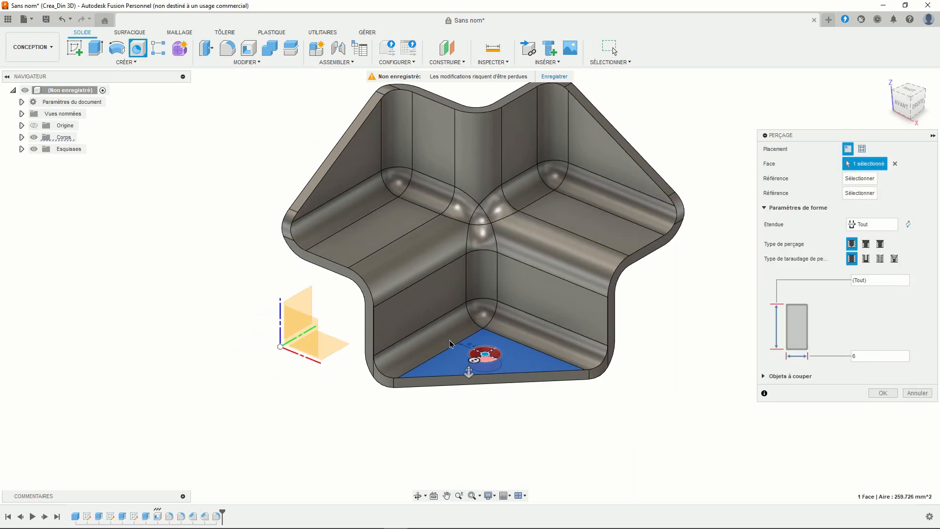
left_click(424, 333)
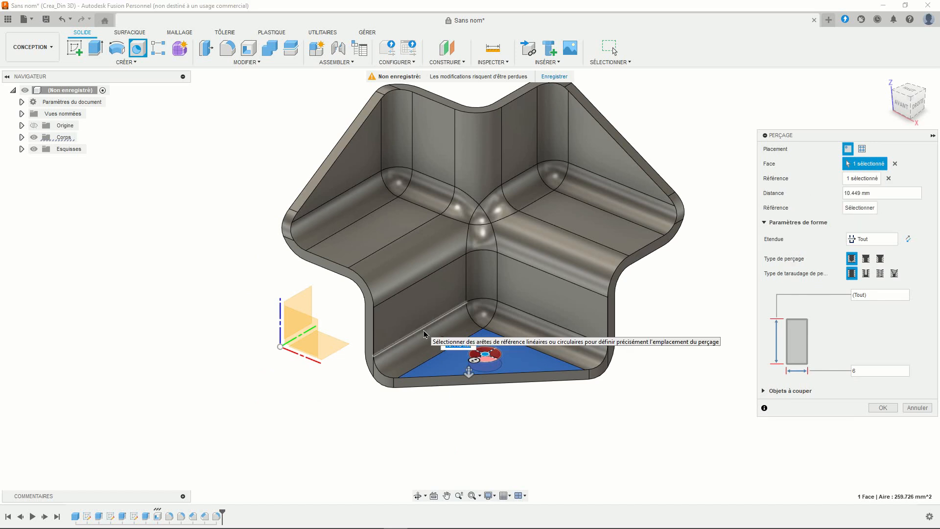
type("10")
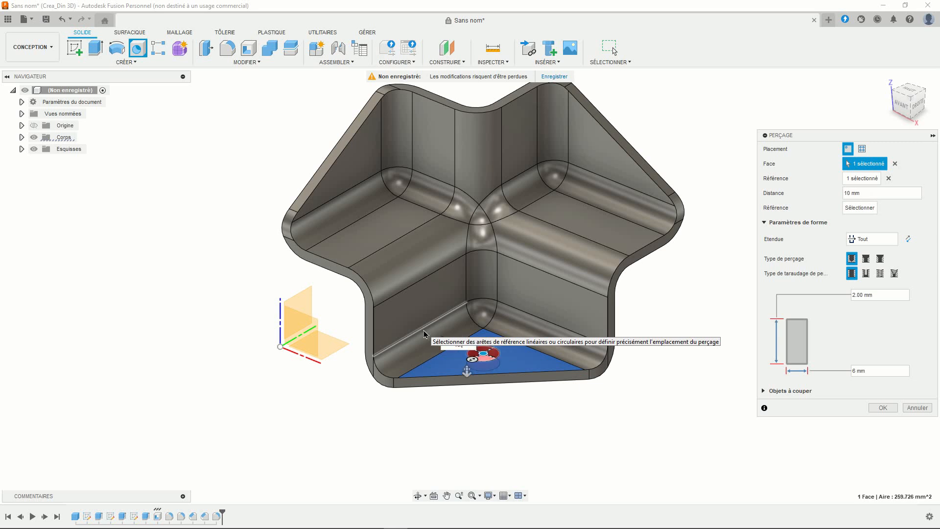
type(".76")
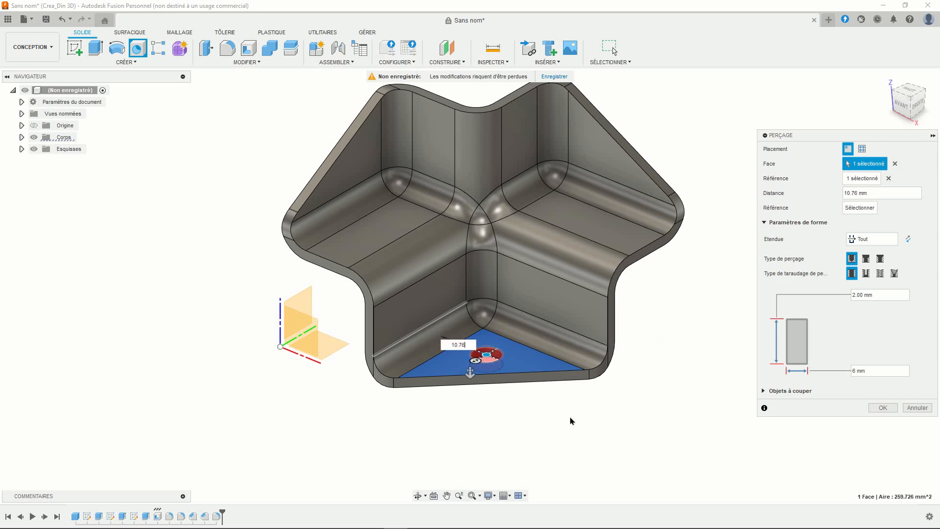
left_click(566, 334)
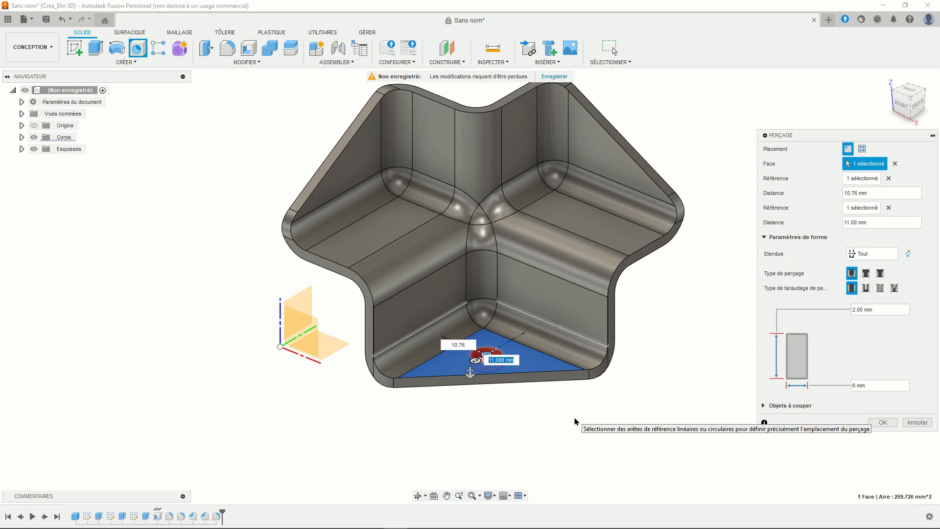
type("10.76")
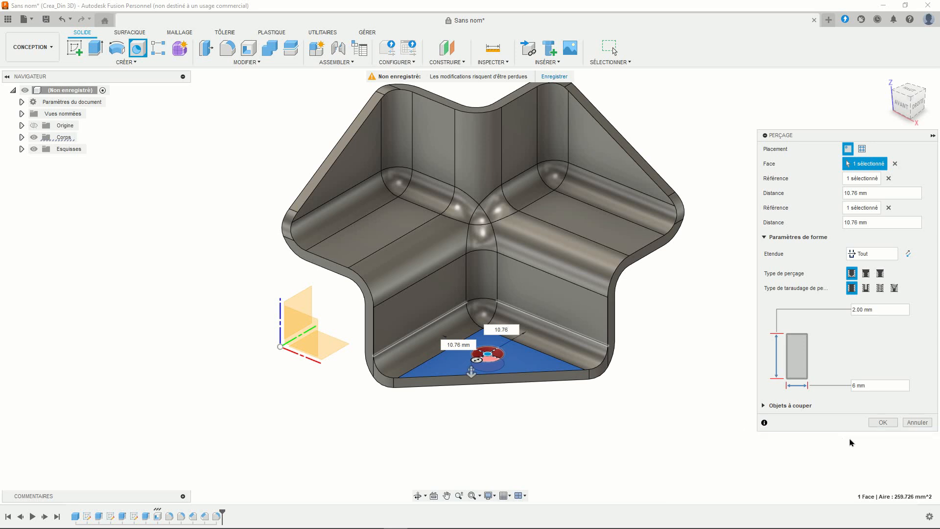
left_click(882, 423)
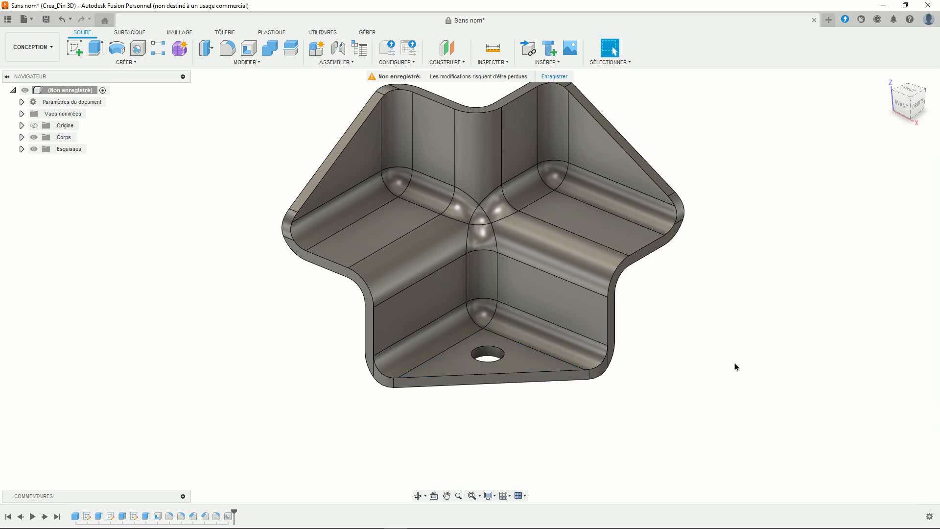
Drill a 6 mm hole, 2 mm deep, in the left side wall, 9 mm from the far tangent edges of its horizontal and vertical fillets.
middle_click_drag(712, 333, 674, 388)
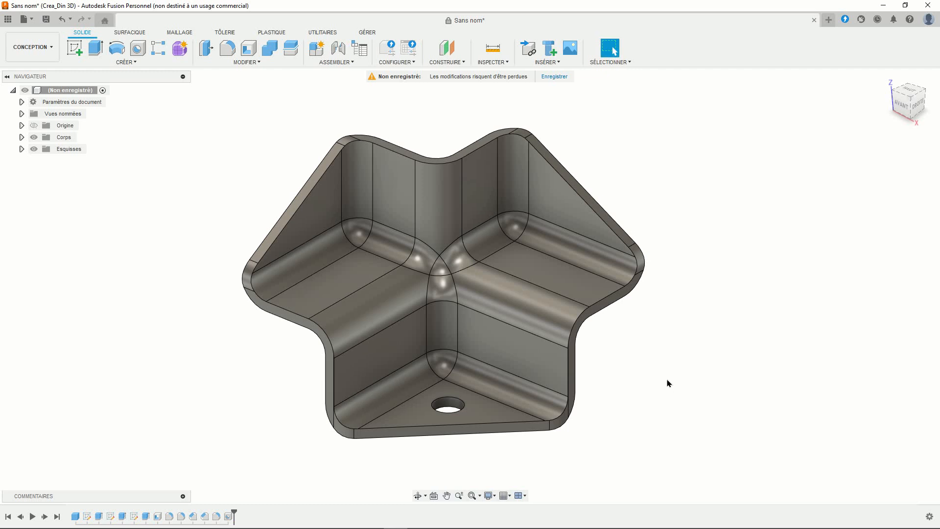
left_click(138, 49)
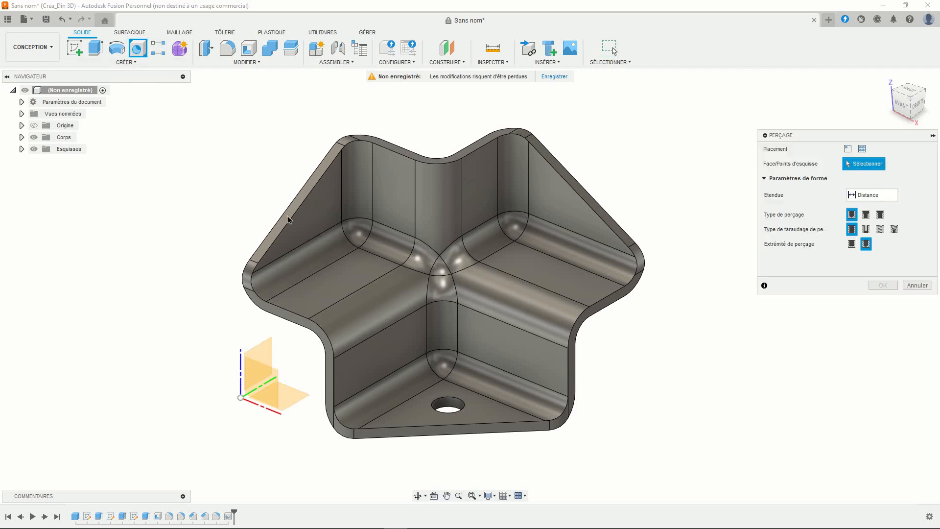
left_click(312, 215)
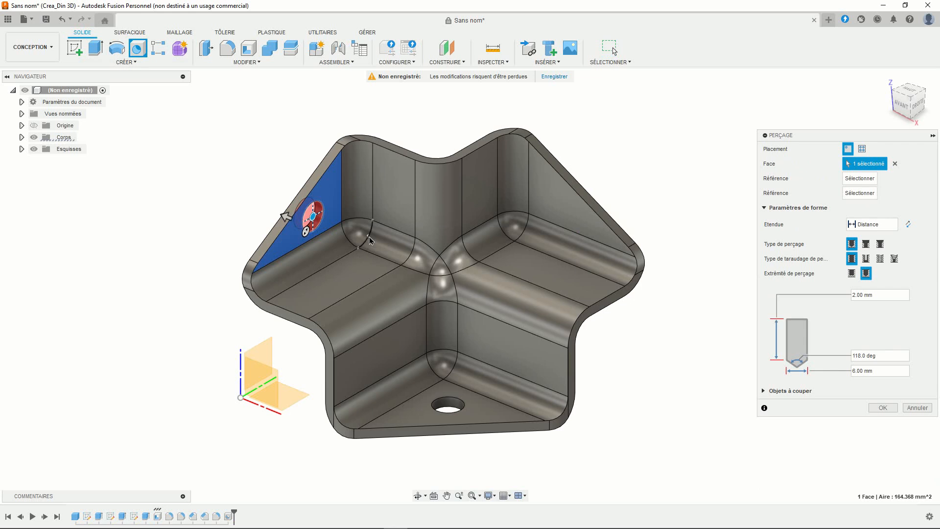
left_click(321, 275)
type("9")
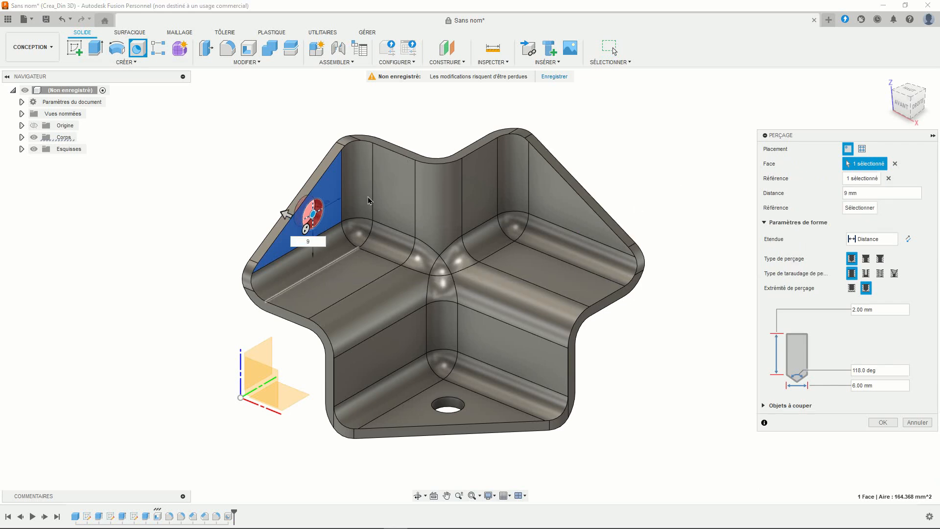
left_click(373, 196)
type("9")
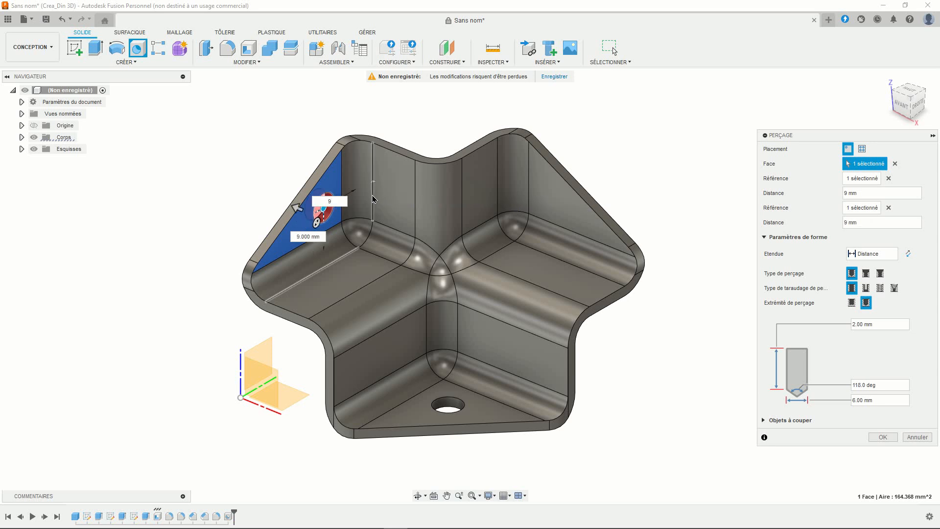
key("Return")
Drill a matching 6 mm hole, 2 mm deep, in the right upright wall, 9 mm from the far tangent edges of its two fillets.
left_click(138, 47)
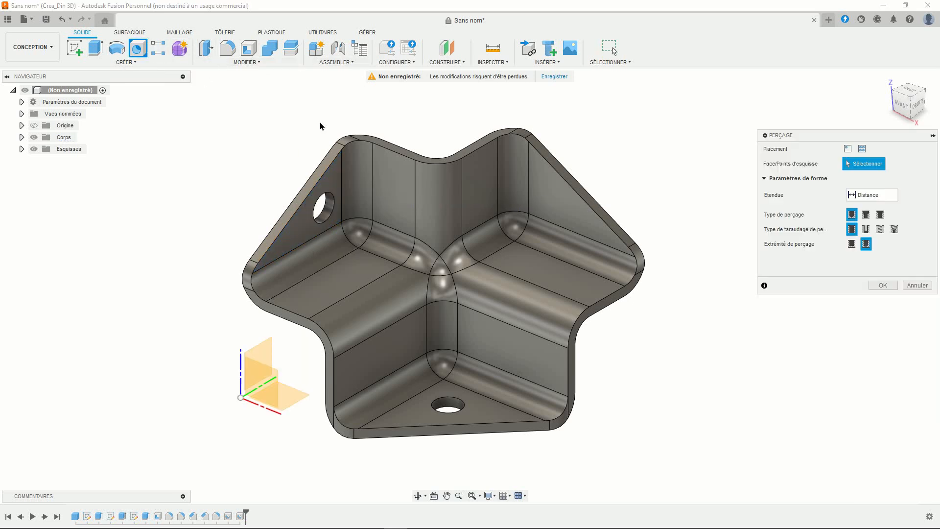
left_click(552, 207)
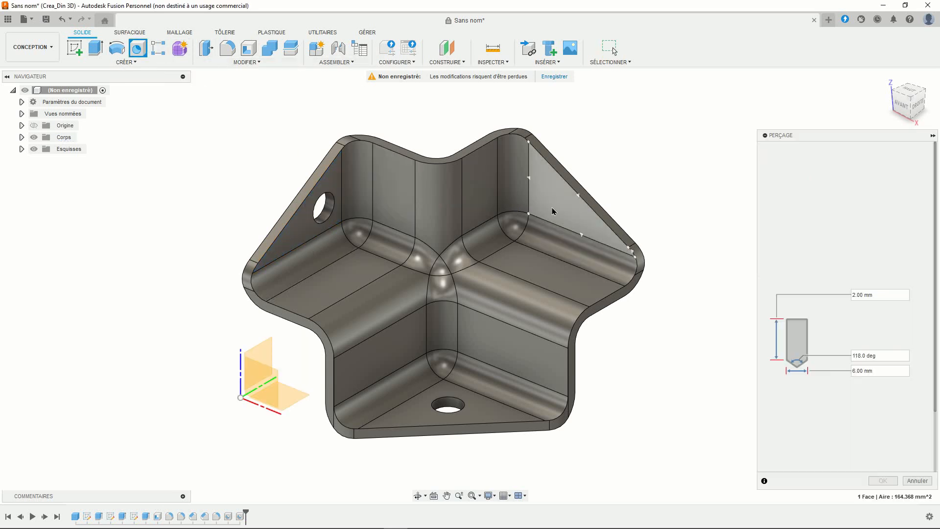
left_click(561, 256)
type("9")
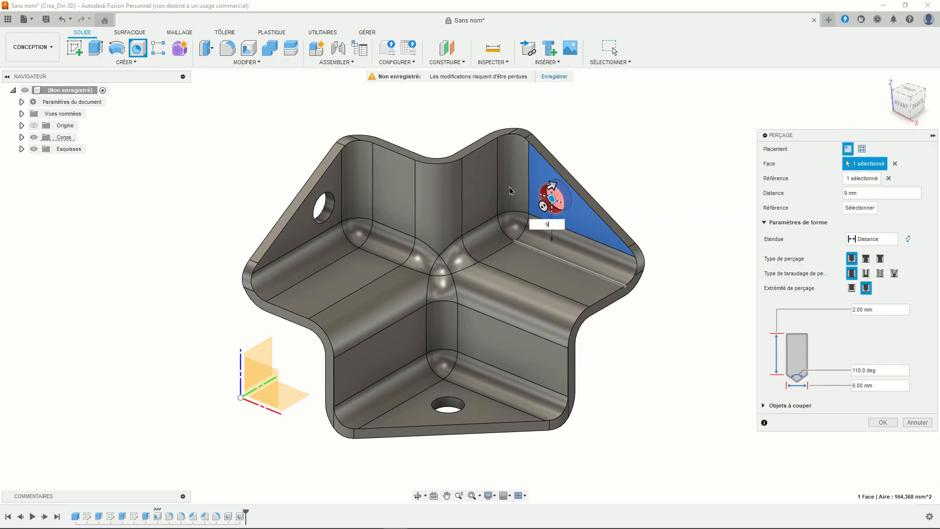
left_click(499, 179)
type("9")
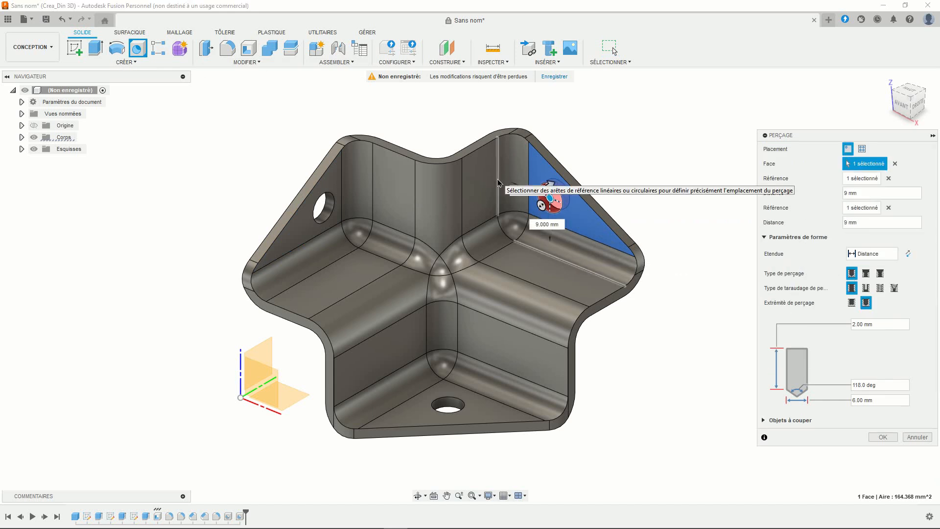
left_click(881, 436)
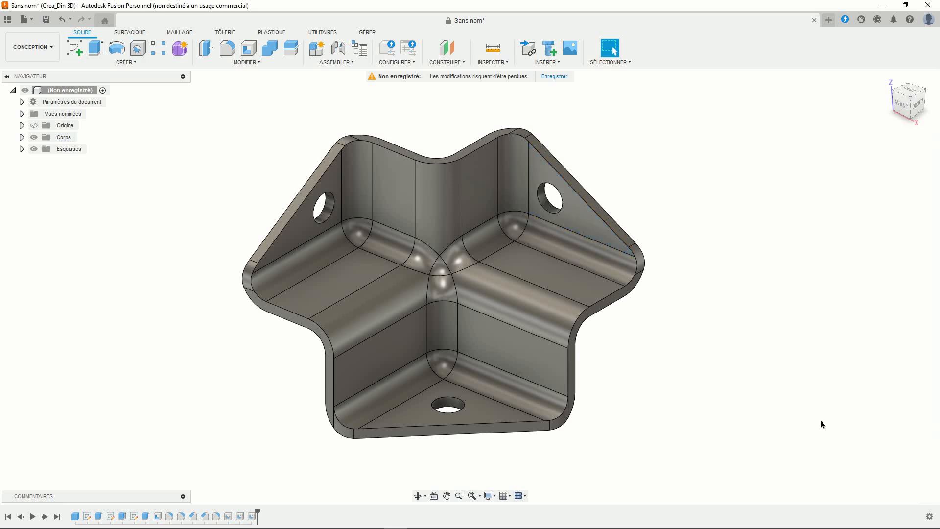
middle_click_drag(701, 390, 681, 380, "shift")
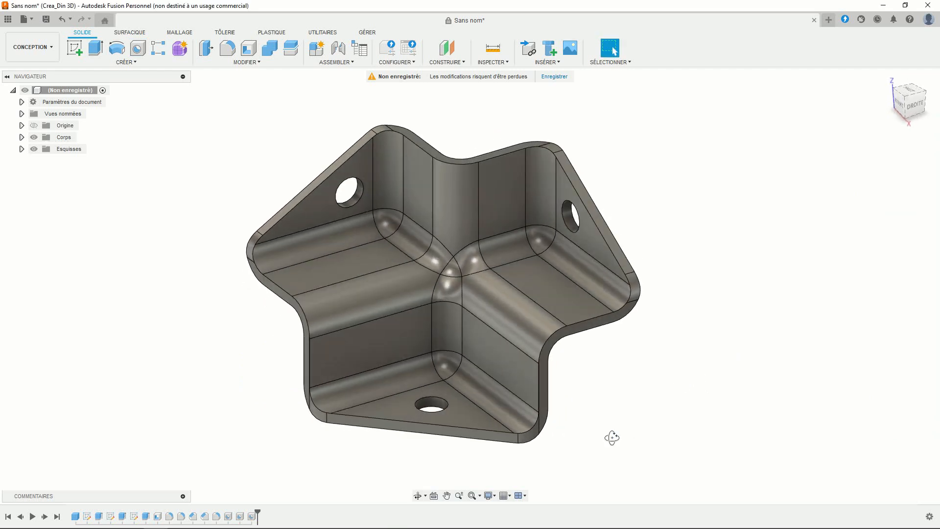
middle_click_drag(610, 439, 699, 441, "shift")
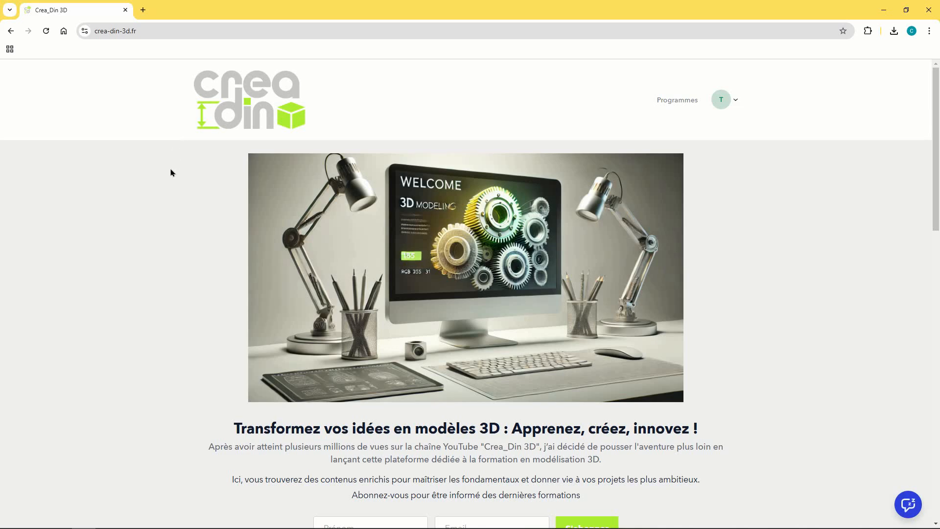
scroll(171, 172, "down", 7)
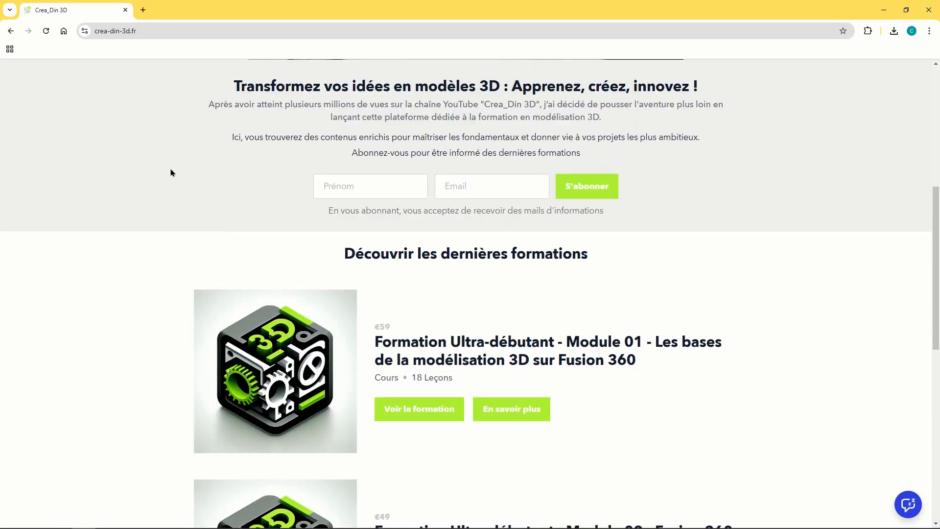
scroll(171, 172, "down", 5)
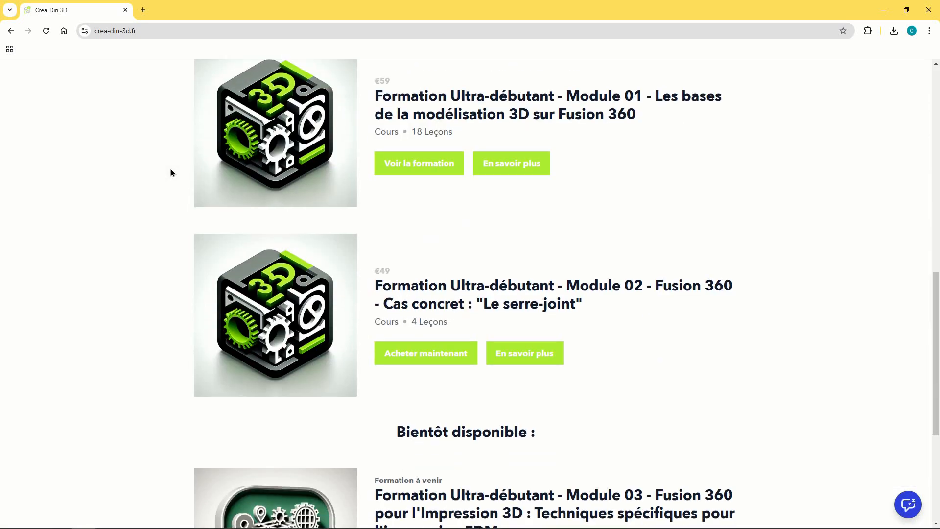
scroll(171, 172, "down", 5)
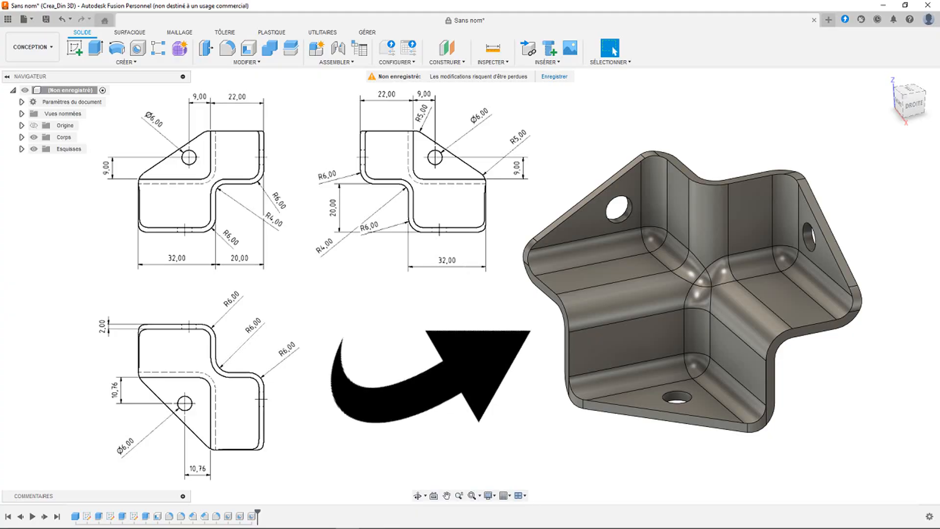